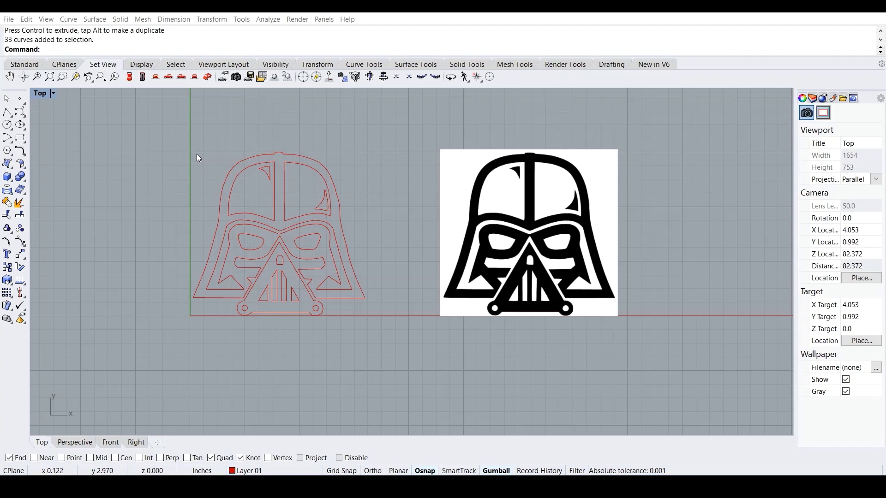
Step: Select all the helmet curves, review the layer list, then deselect them
drag(191, 133, 392, 360)
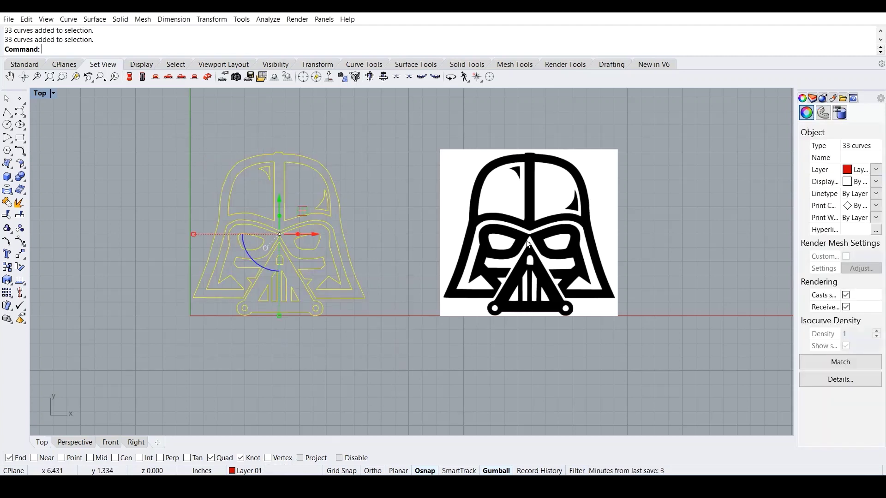
click(268, 469)
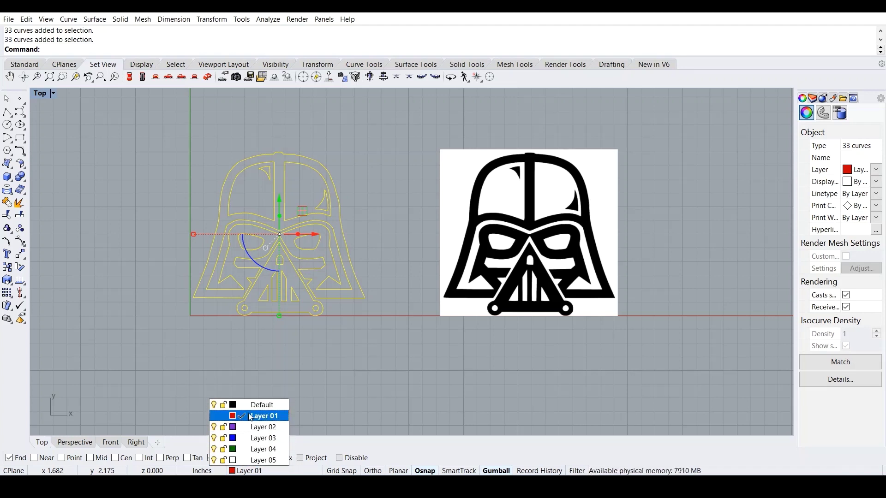
click(159, 382)
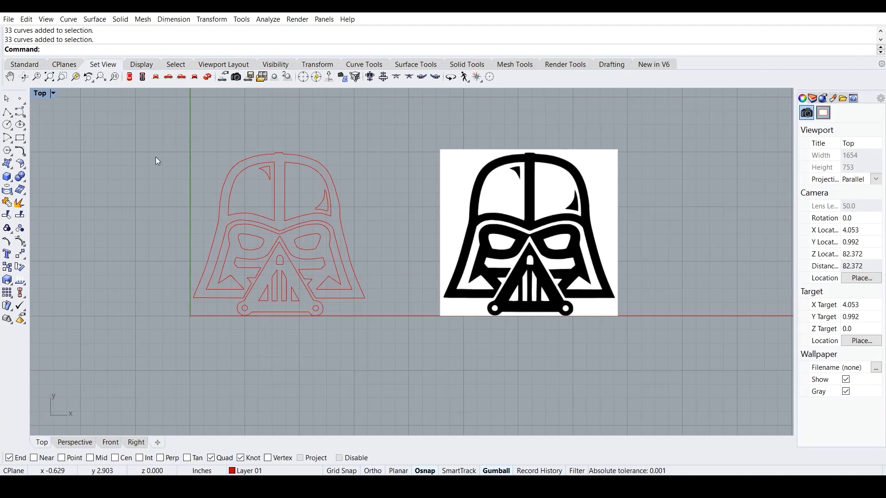
Step: Draw a closed four-corner trial polyline, then select and delete it
click(7, 112)
click(85, 148)
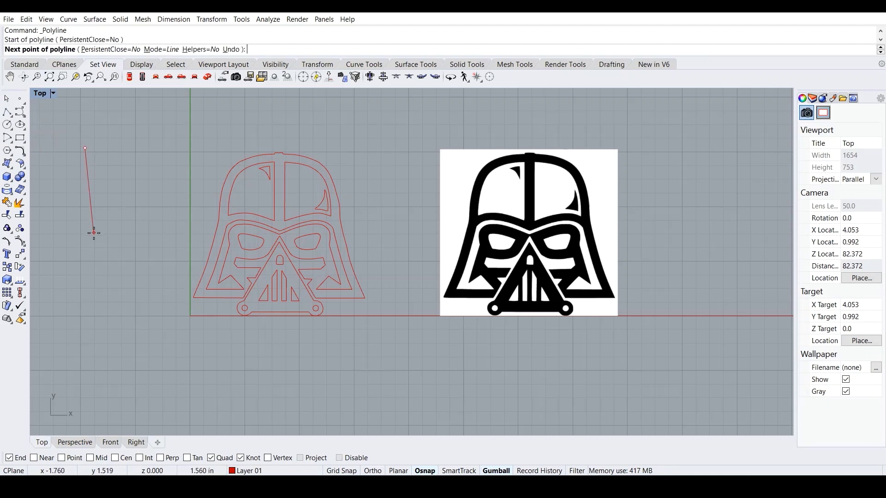
click(94, 233)
click(165, 228)
click(155, 140)
click(85, 148)
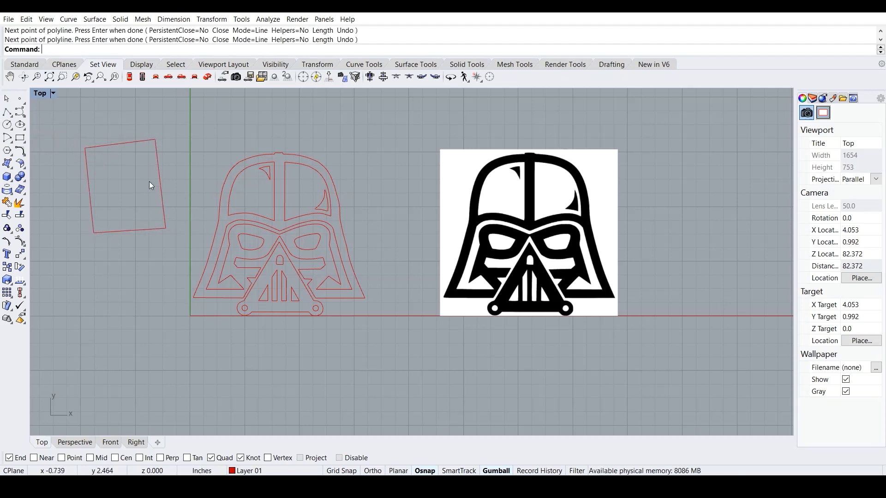
click(115, 228)
key(Delete)
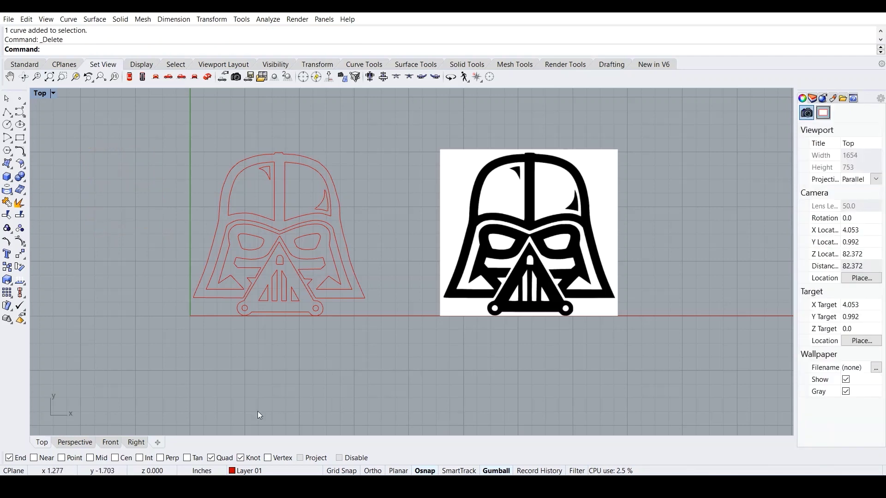
Step: Check Layer 03's colour in the layer list and keep it blue
click(247, 470)
click(233, 438)
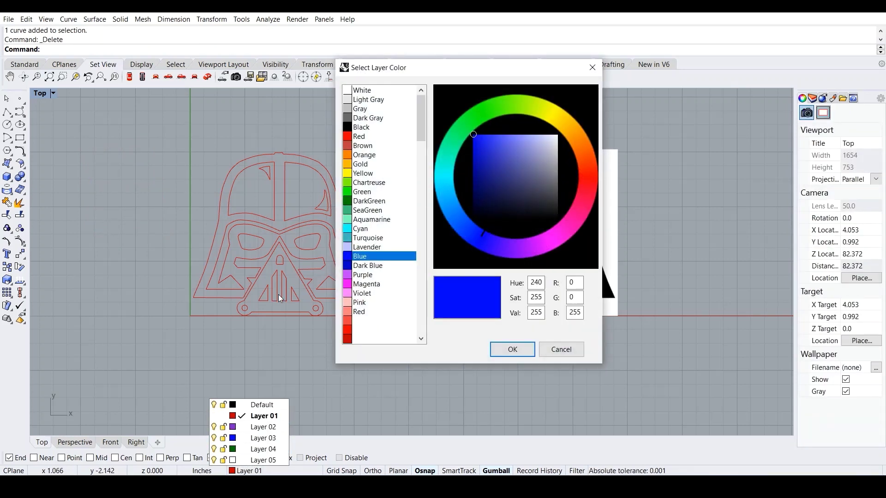
click(512, 349)
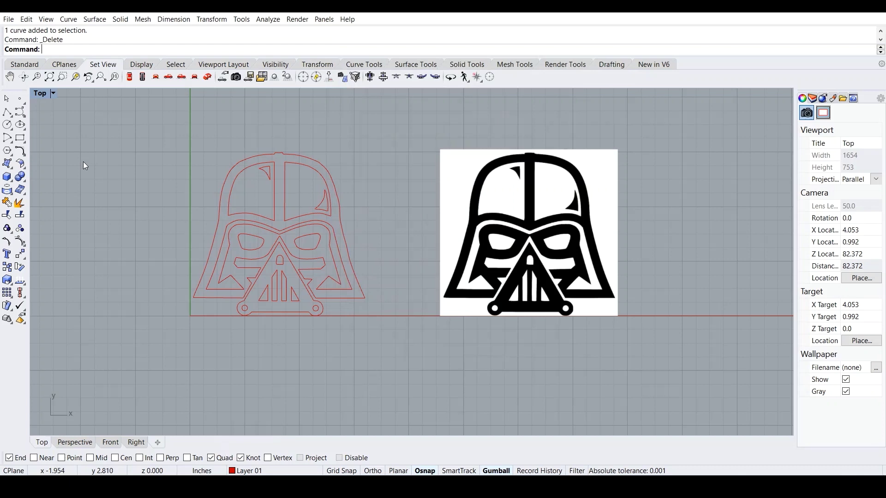
Step: Make Layer 03 current, then zoom in to inspect the small triangle curve and zoom back out
click(249, 470)
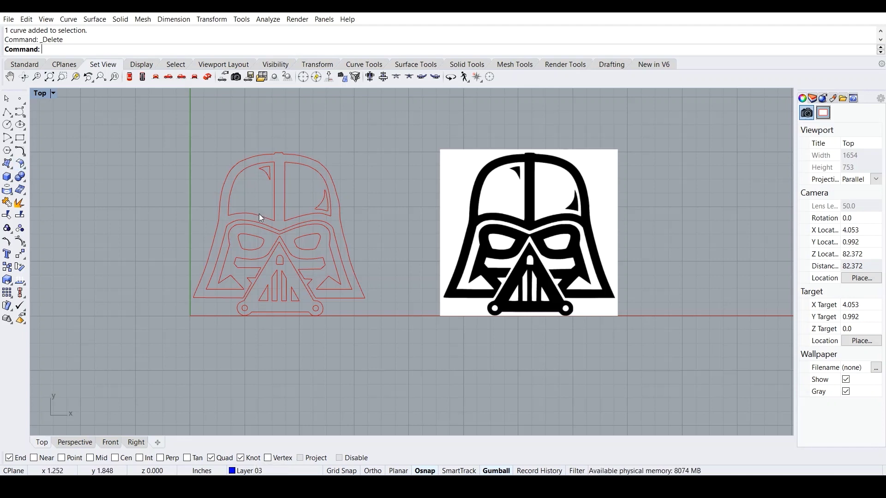
scroll(256, 178, up, 5)
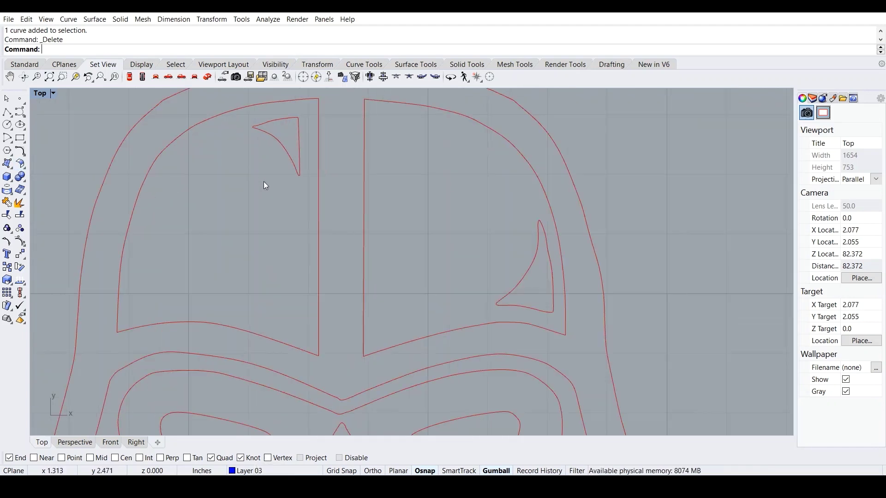
scroll(300, 136, down, 3)
click(292, 136)
click(108, 112)
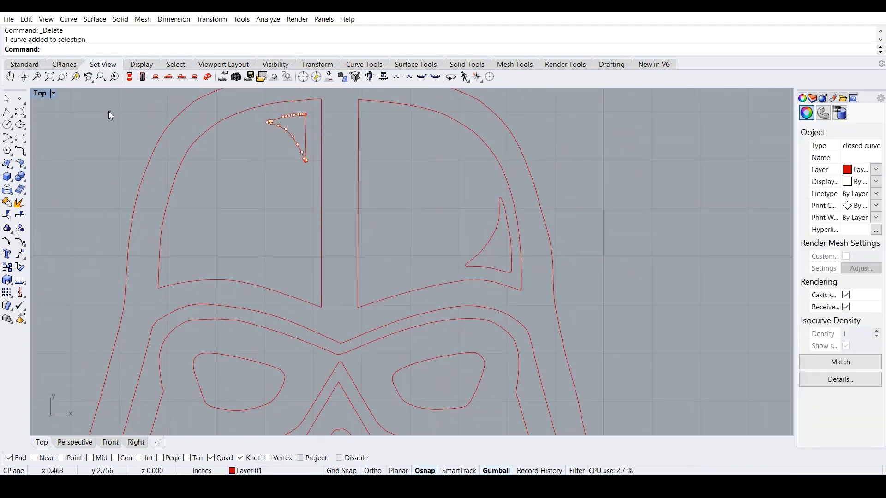
scroll(201, 267, down, 5)
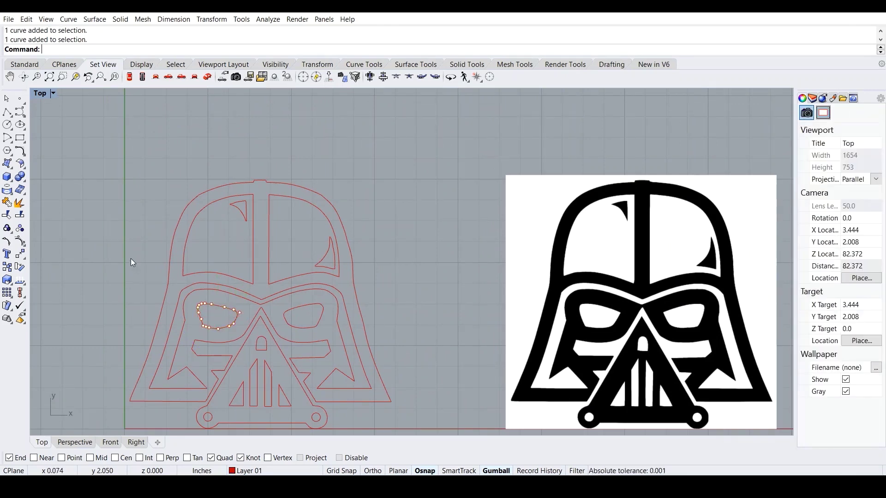
scroll(131, 258, down, 6)
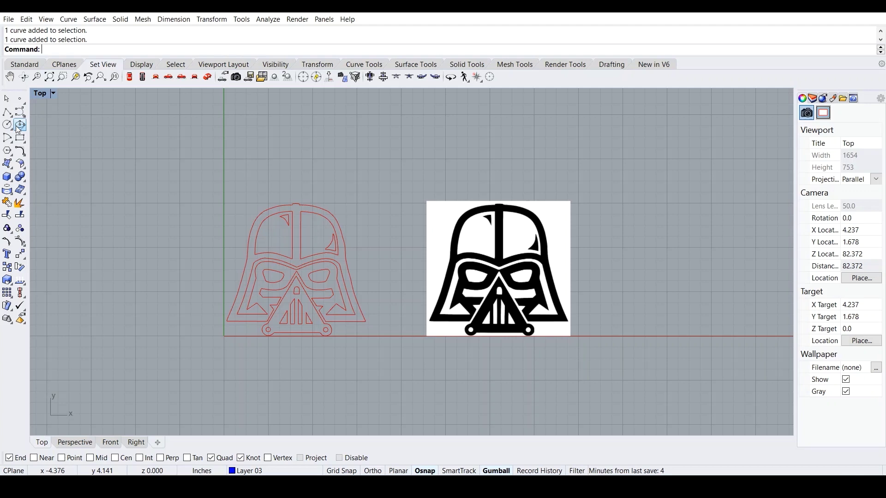
Step: Draw a rectangle on Layer 01 from above-left to below-right of the helmet
click(20, 138)
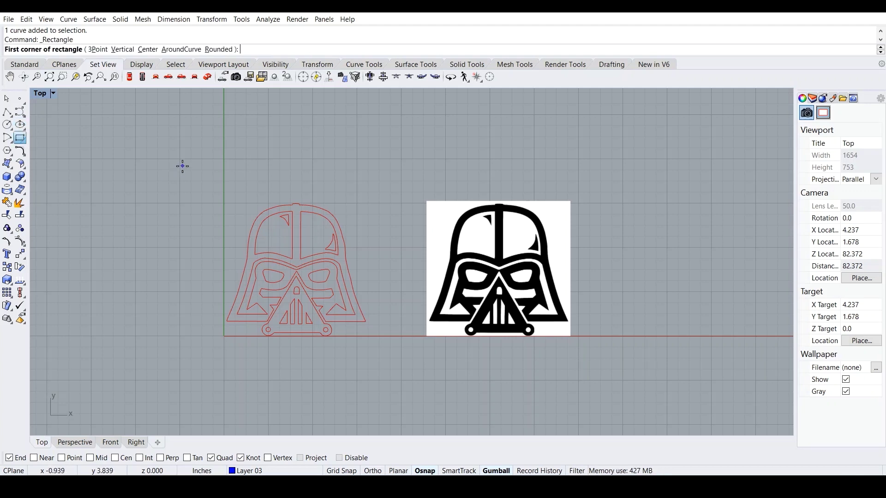
click(248, 471)
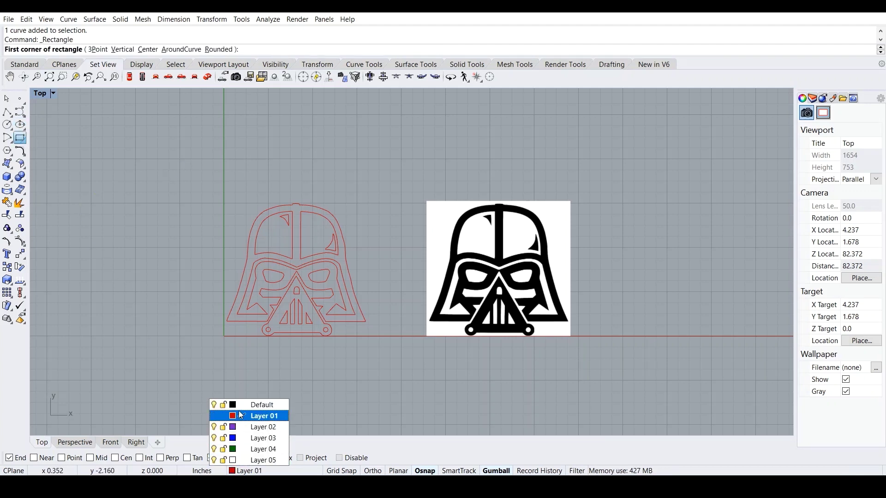
click(263, 416)
click(209, 173)
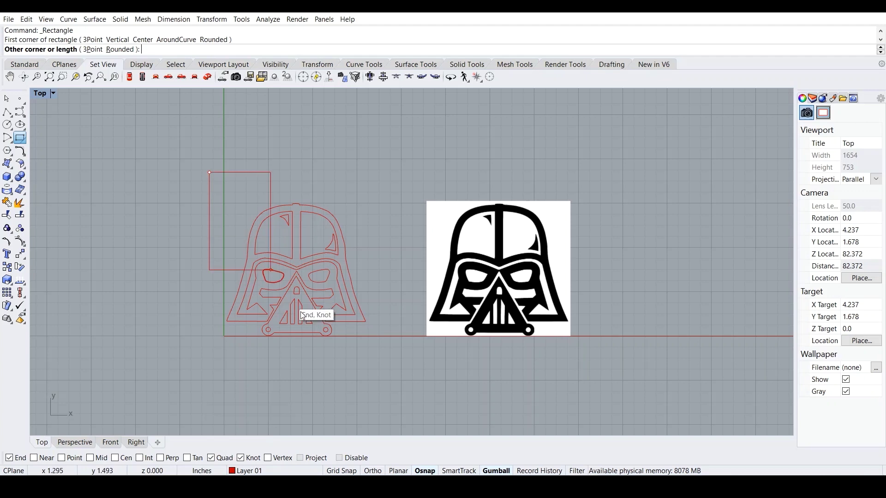
click(384, 348)
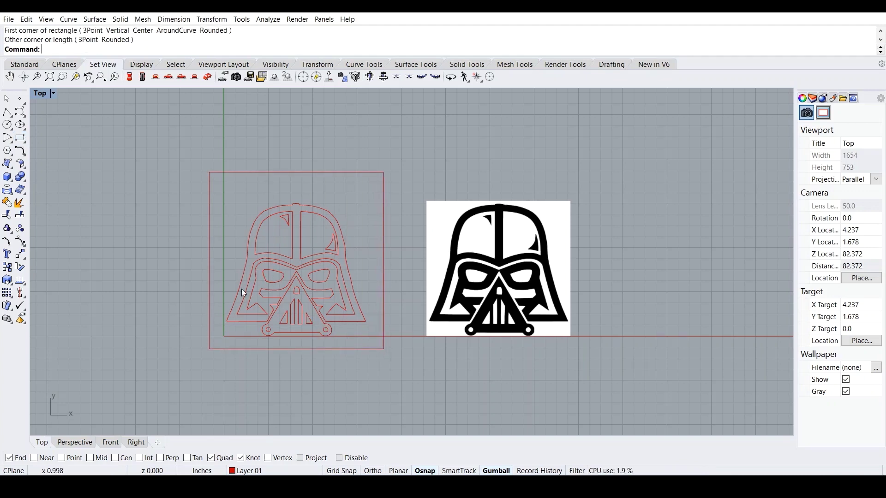
Step: Select the helmet curves and move them up to centre them in the rectangle
click(298, 268)
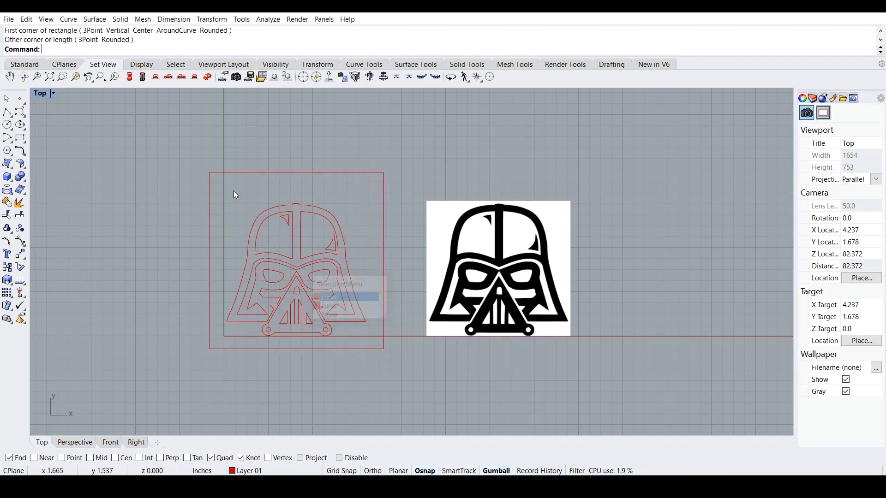
mouse_move(234, 190)
mouse_down()
mouse_move(326, 328)
mouse_move(371, 344)
mouse_move(315, 312)
mouse_move(226, 189)
mouse_up()
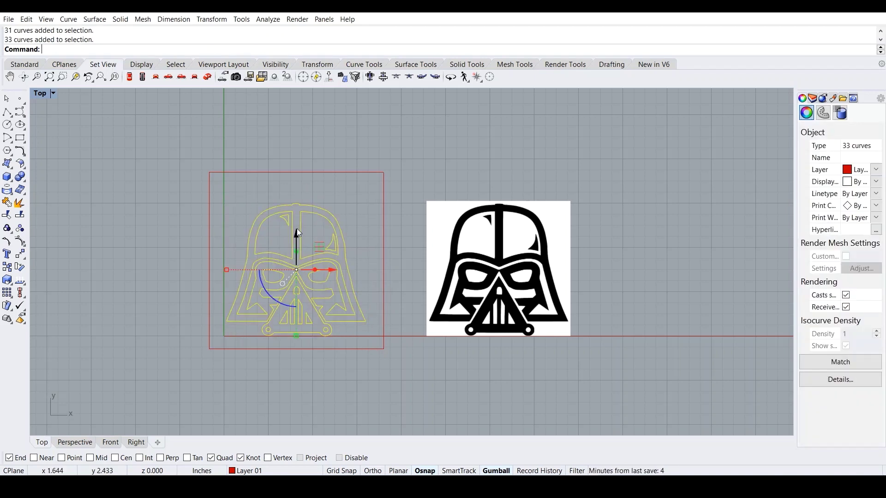
drag(297, 229, 217, 212)
click(217, 214)
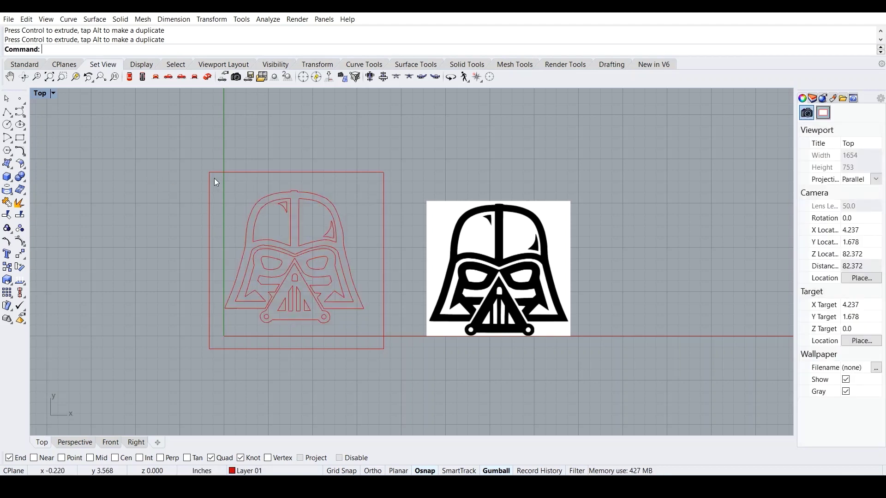
Step: Make Layer 03 the current layer, leaving the helmet curves deselected
drag(214, 178, 372, 337)
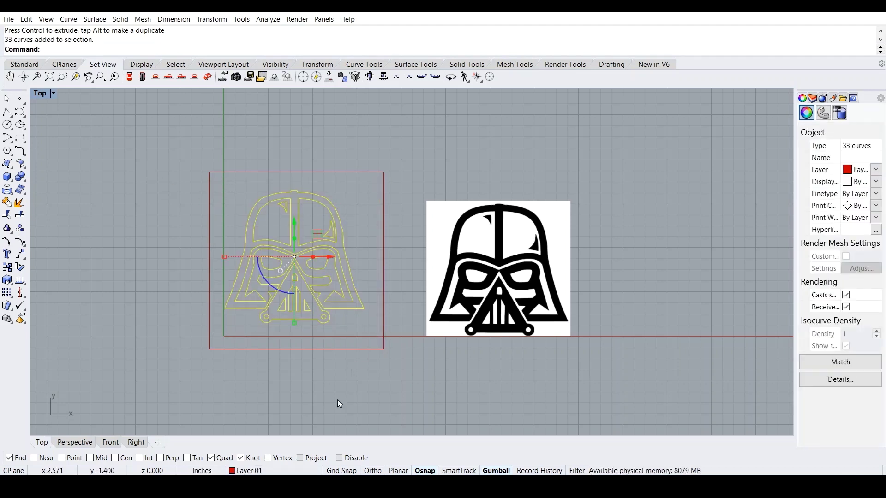
click(248, 471)
click(243, 438)
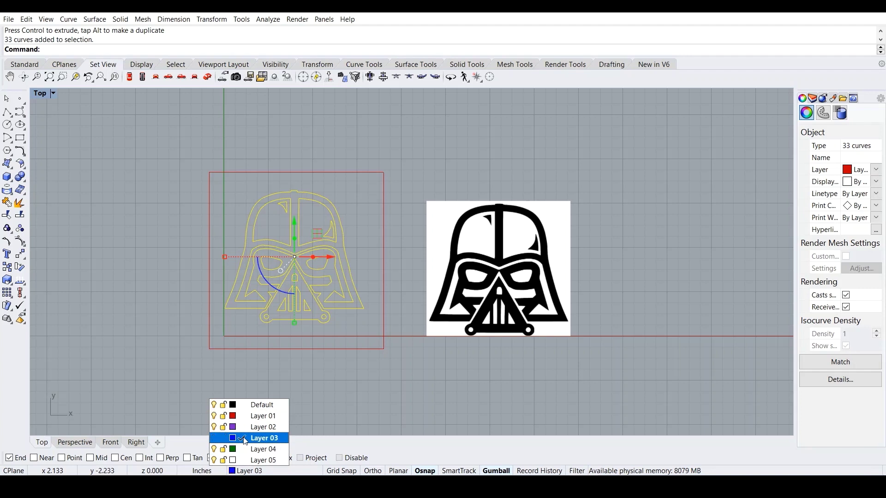
click(372, 388)
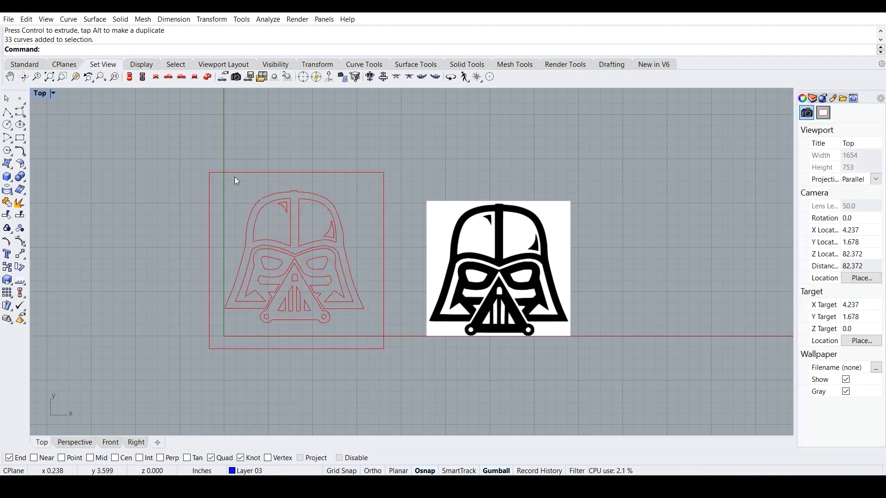
Step: Move all 33 selected helmet curves onto Layer 03 via Change Object Layer
drag(228, 186, 372, 338)
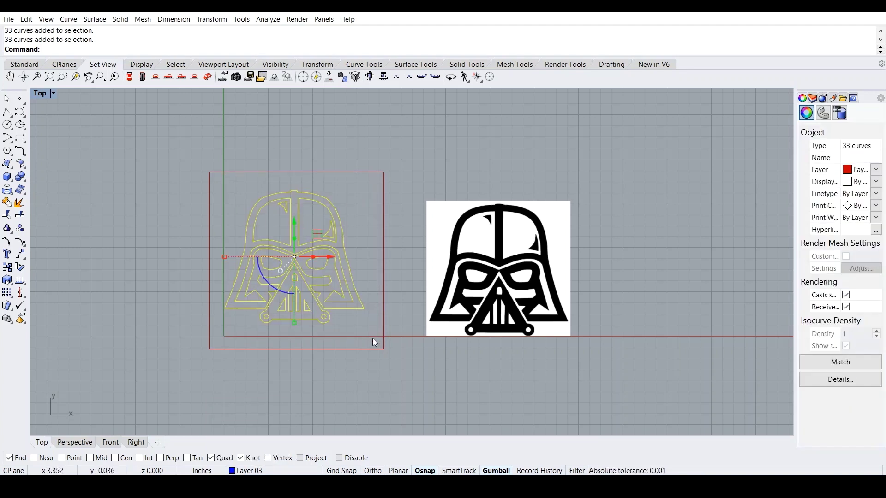
click(259, 470)
right_click(248, 439)
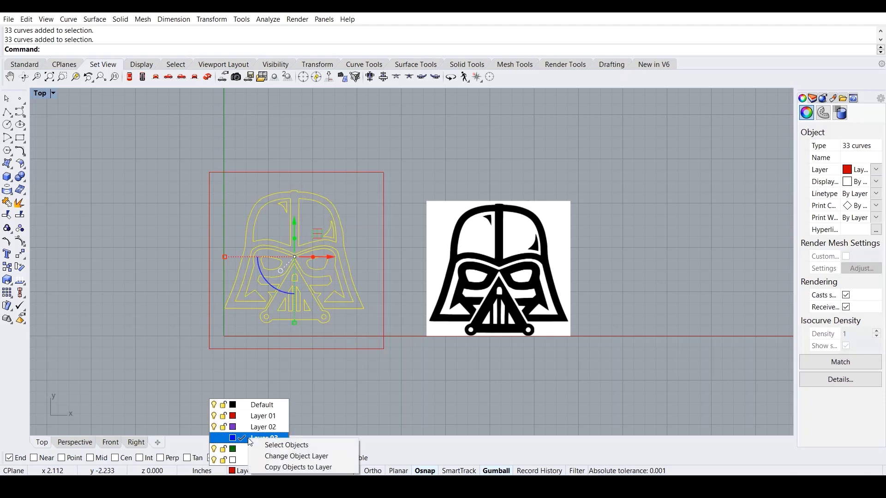
click(270, 456)
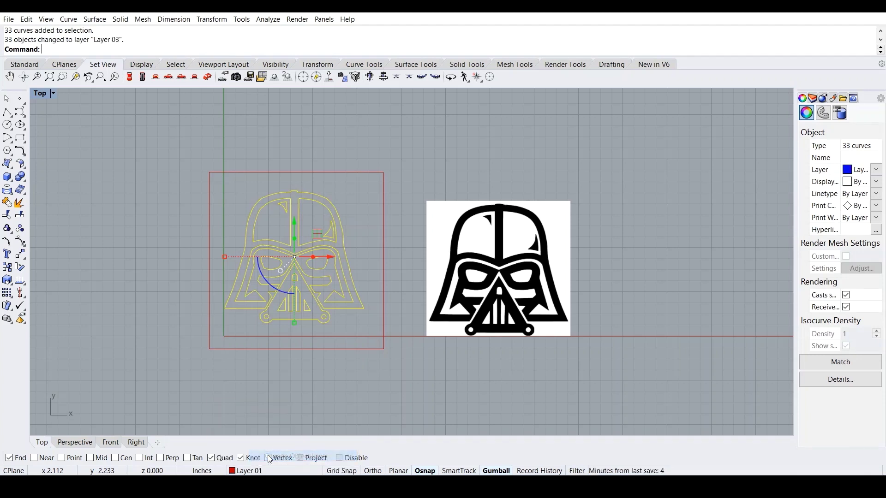
click(307, 373)
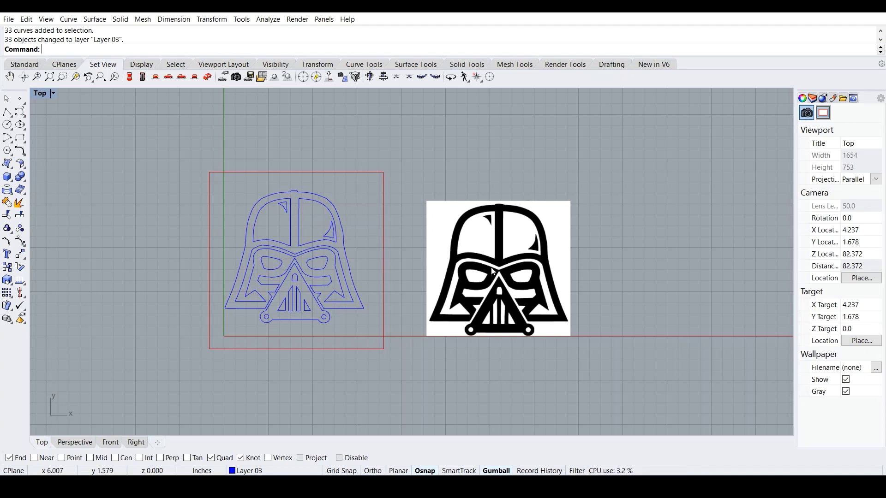
Step: Zoom around the drawing, then set Default as the current layer
scroll(463, 236, up, 5)
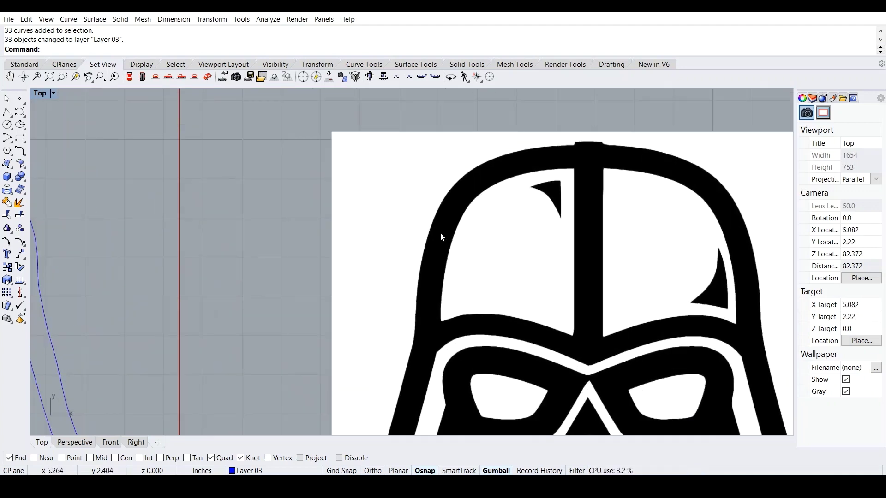
scroll(469, 341, down, 5)
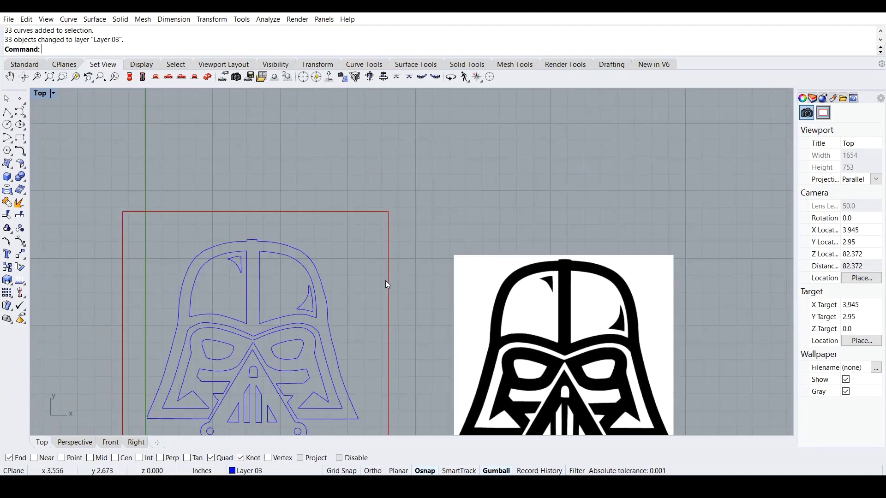
scroll(385, 277, down, 2)
scroll(432, 269, up, 2)
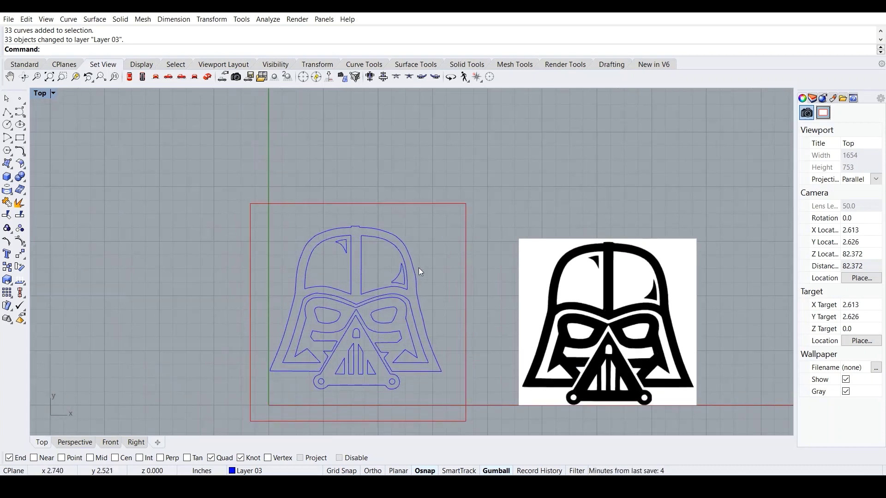
scroll(341, 244, up, 3)
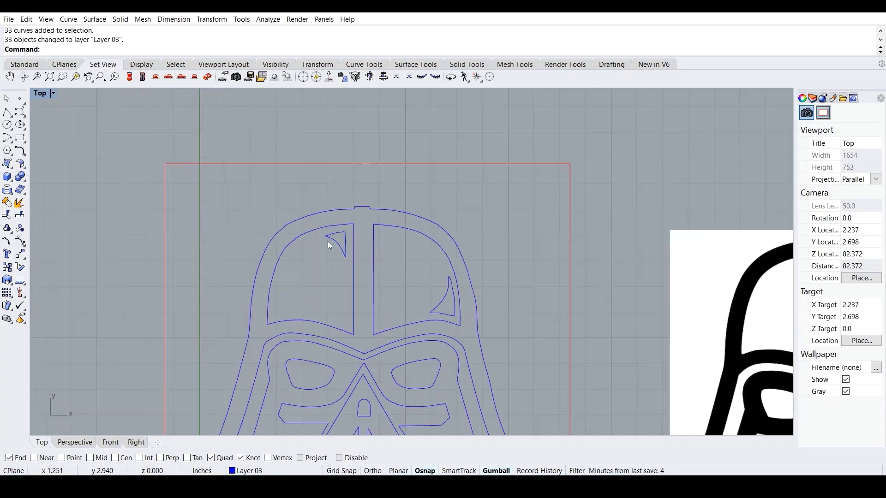
click(263, 470)
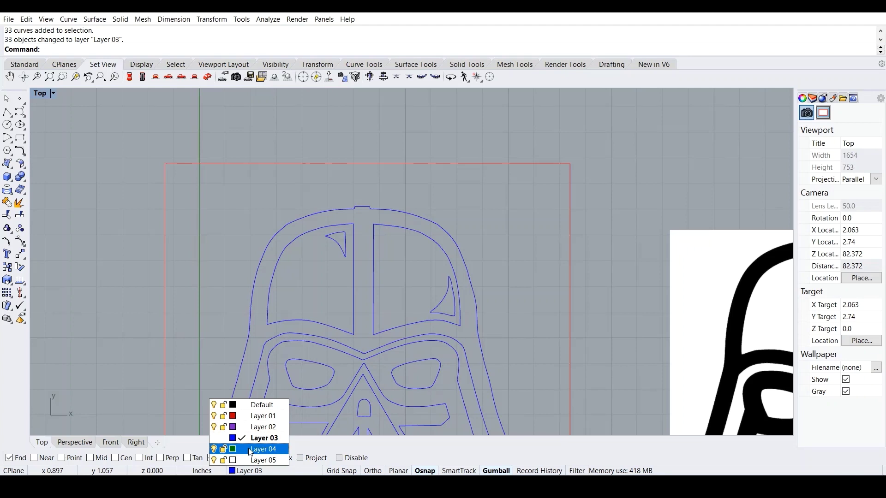
click(242, 404)
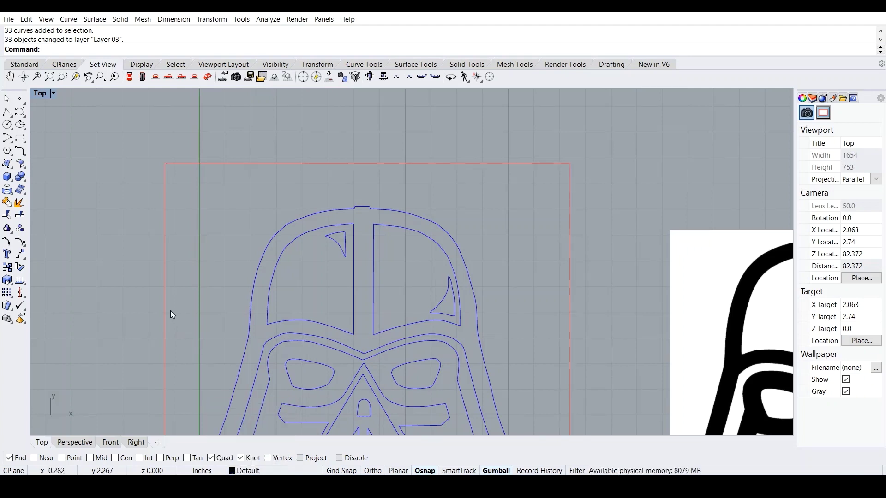
click(334, 235)
scroll(303, 263, down, 5)
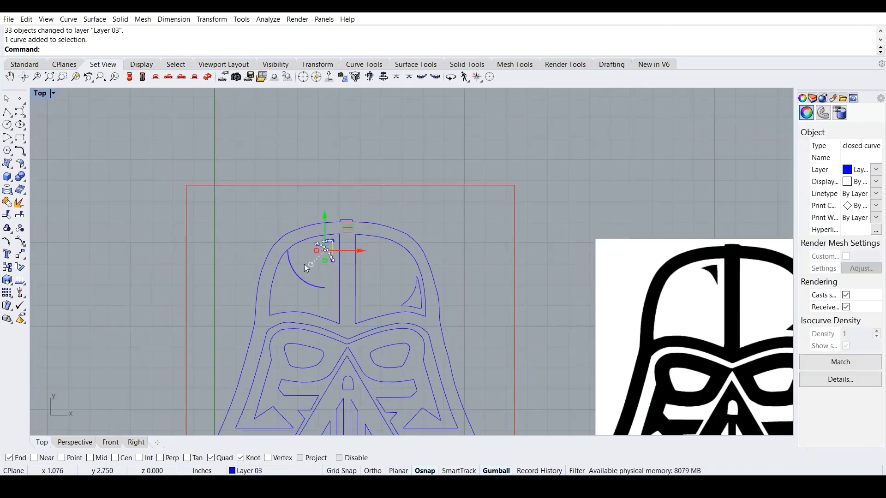
click(214, 209)
key(ctrl+z)
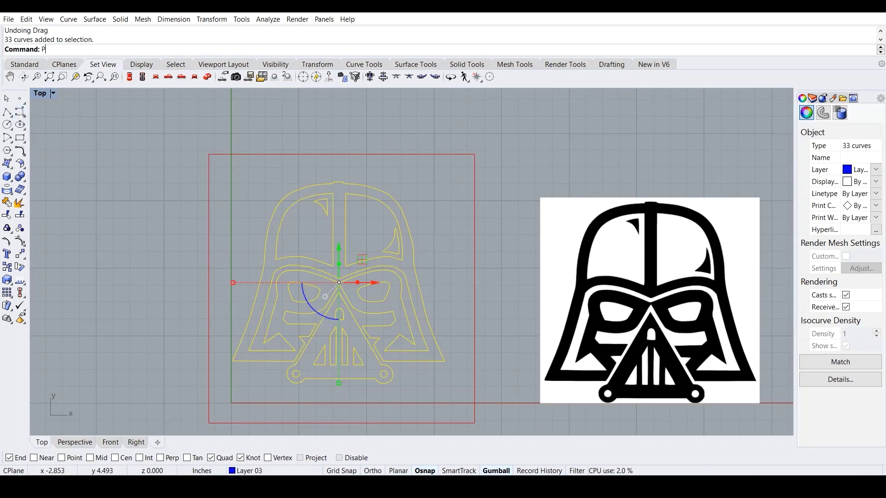
key(BackSpace)
key(BackSpace)
text(oit)
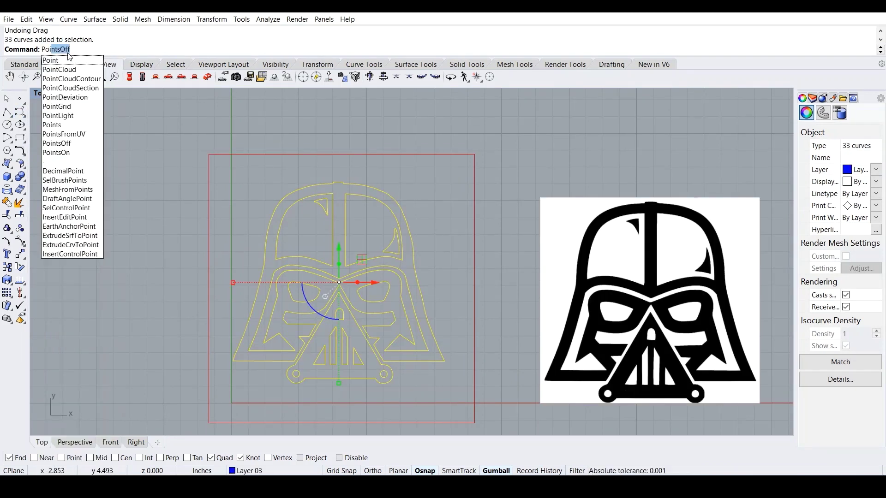
key(BackSpace)
key(Down)
key(Down)
key(Down)
key(Down)
key(Down)
key(Down)
key(Down)
key(Down)
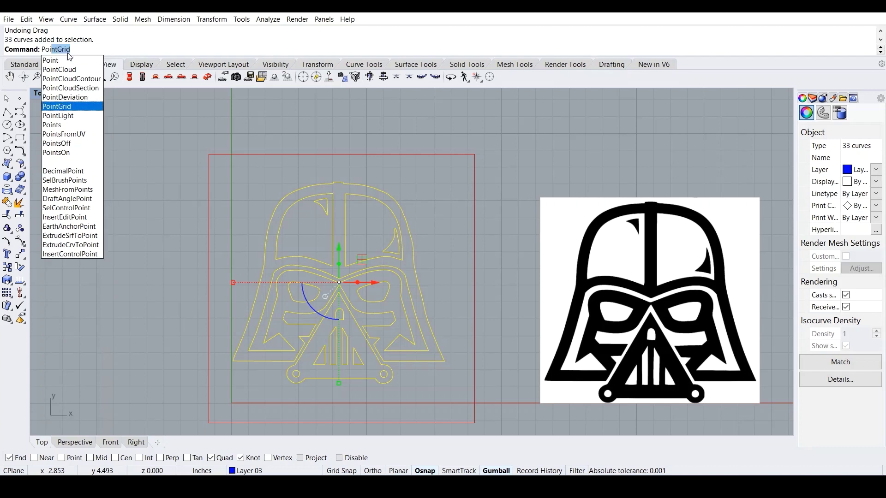
key(Down)
key(Return)
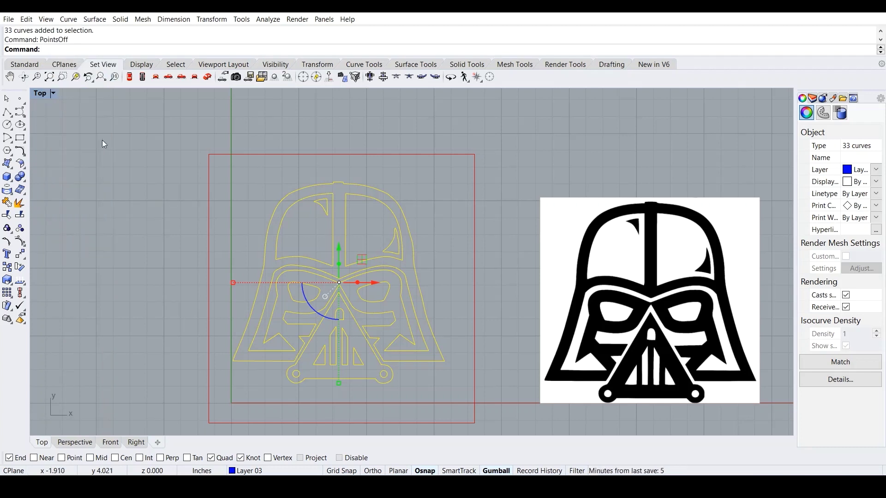
click(159, 198)
key(ctrl+a)
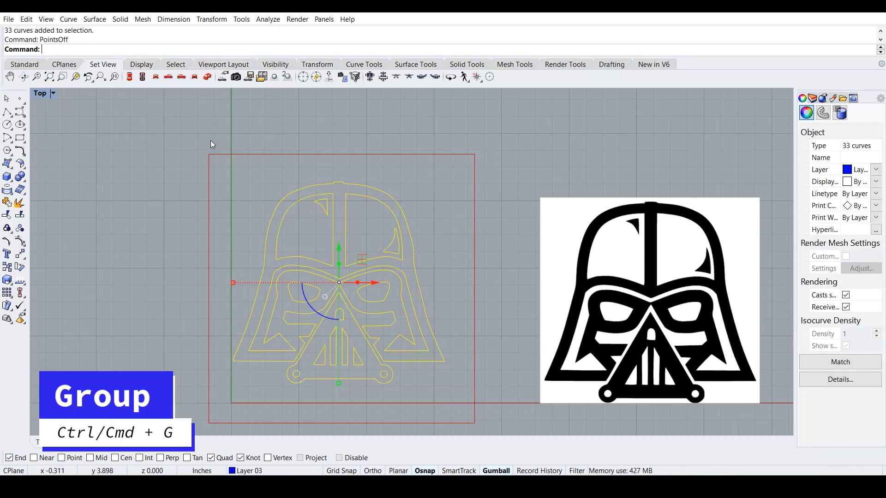
key(ctrl+g)
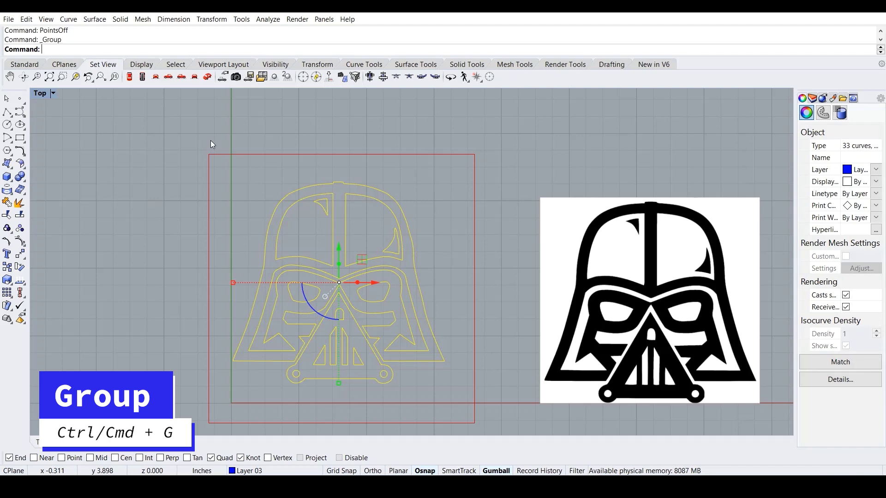
key(Escape)
scroll(322, 203, up, 5)
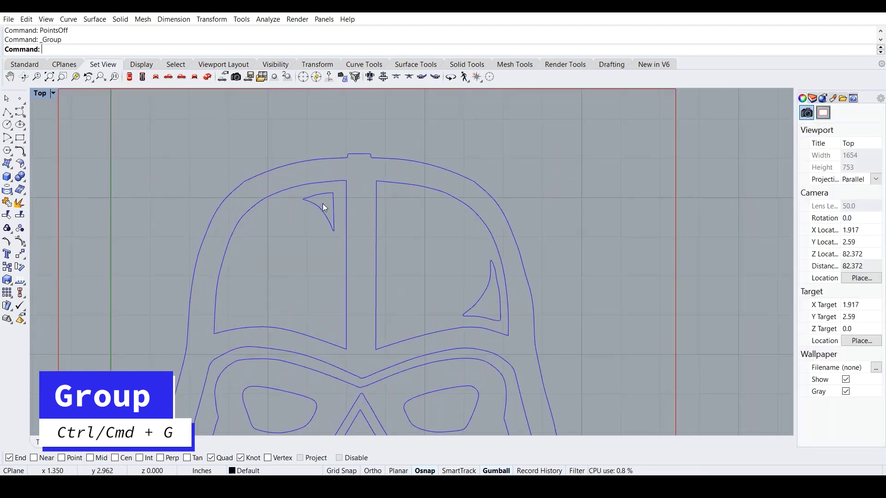
scroll(343, 160, down, 4)
click(342, 160)
key(Escape)
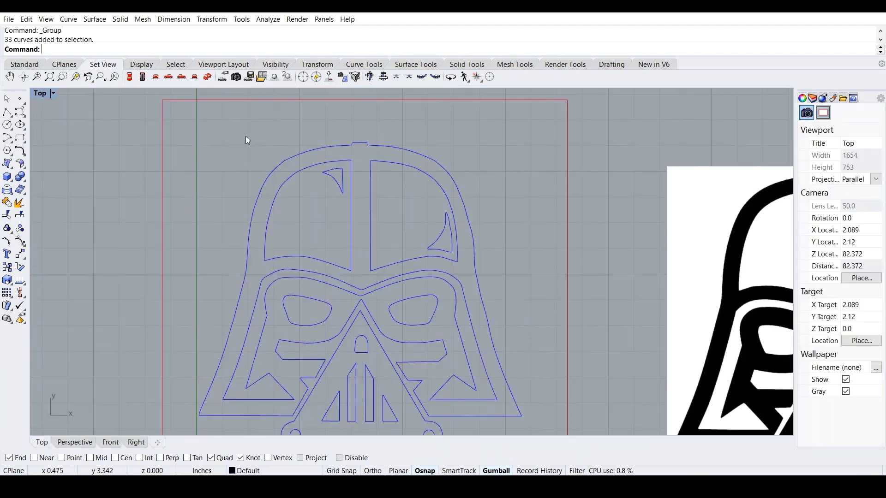
scroll(247, 139, down, 2)
click(265, 159)
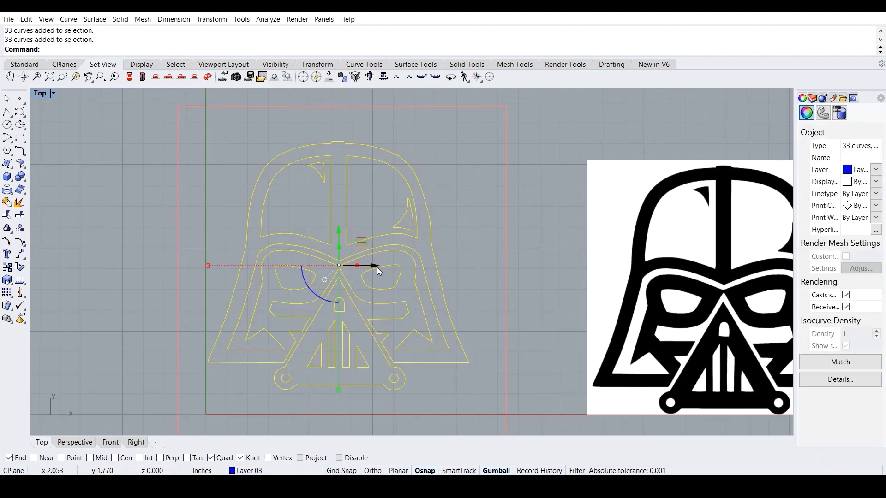
drag(377, 266, 115, 203)
click(148, 126)
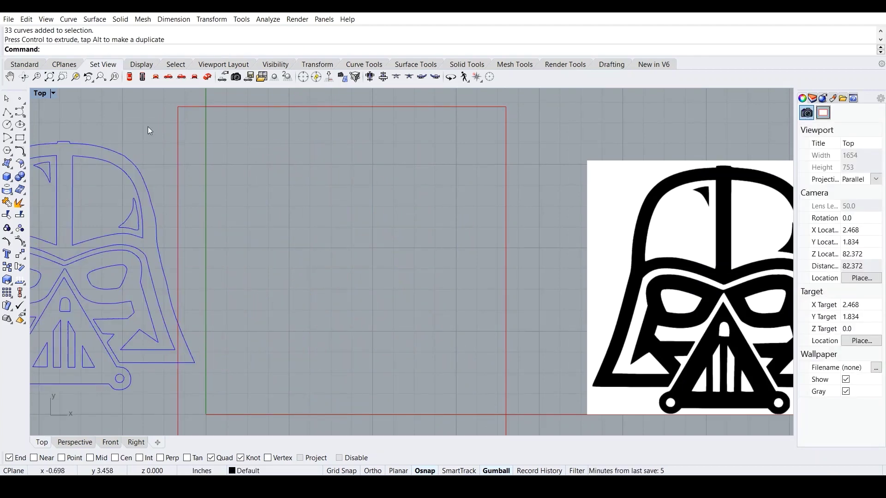
key(ctrl+z)
key(Escape)
scroll(245, 146, down, 1)
right_drag(245, 147, 247, 150)
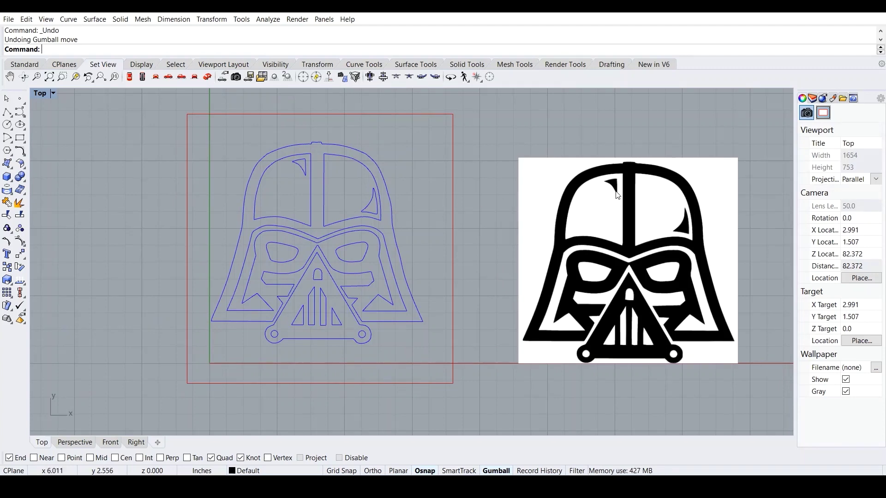
scroll(292, 164, up, 5)
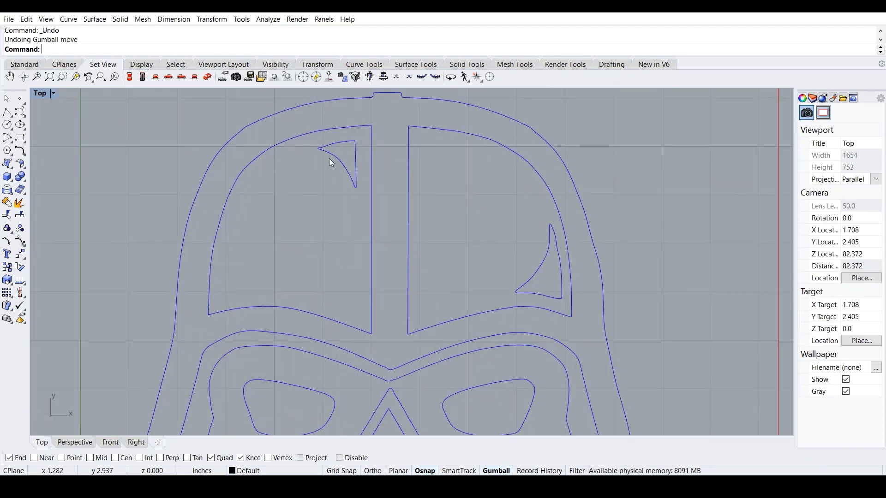
key(ctrl+a)
key(Escape)
scroll(229, 172, down, 5)
right_drag(229, 172, 248, 172)
key(ctrl+z)
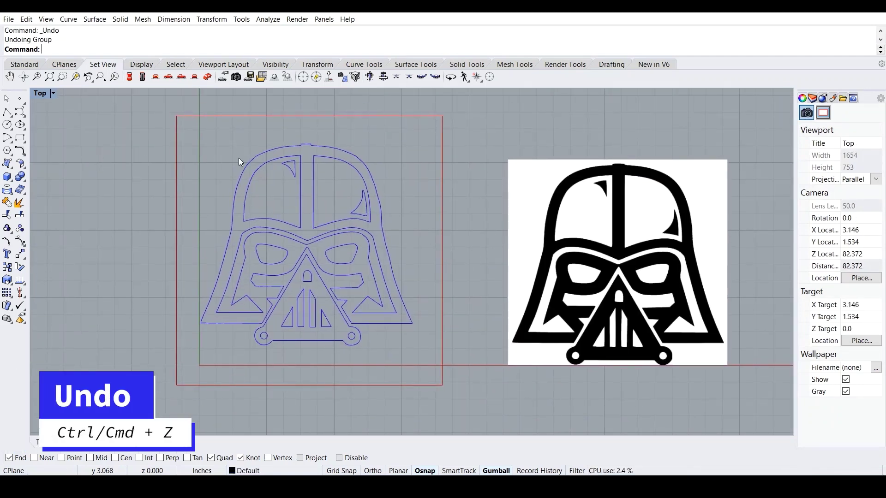
Step: Fill the small upper-left fang curve with a Solid black hatch, then reframe the helmet and reference
click(287, 167)
scroll(287, 168, up, 6)
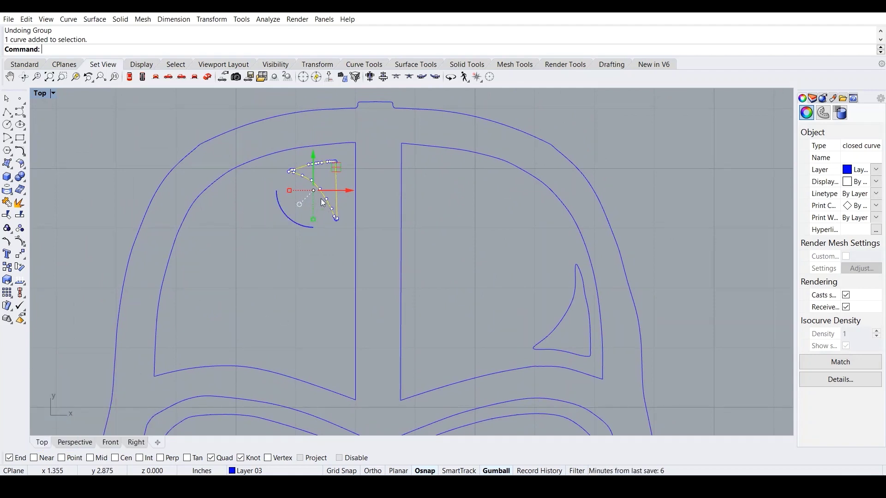
text(Hatc)
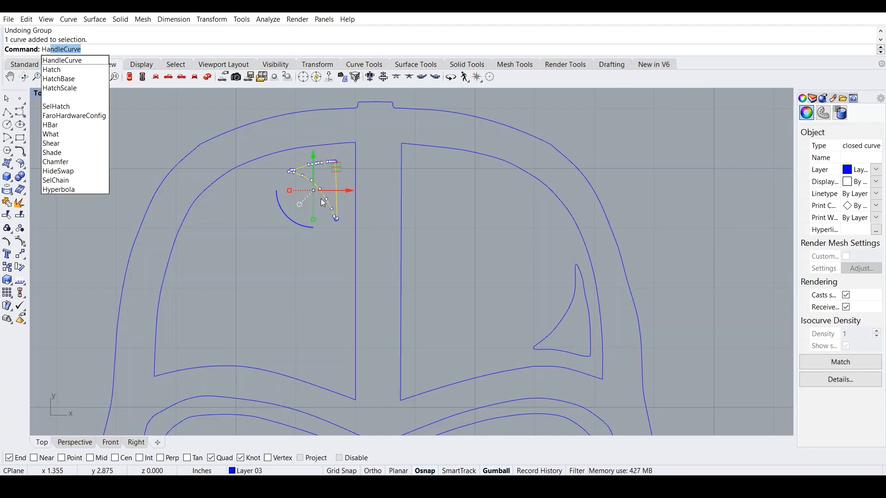
text(h)
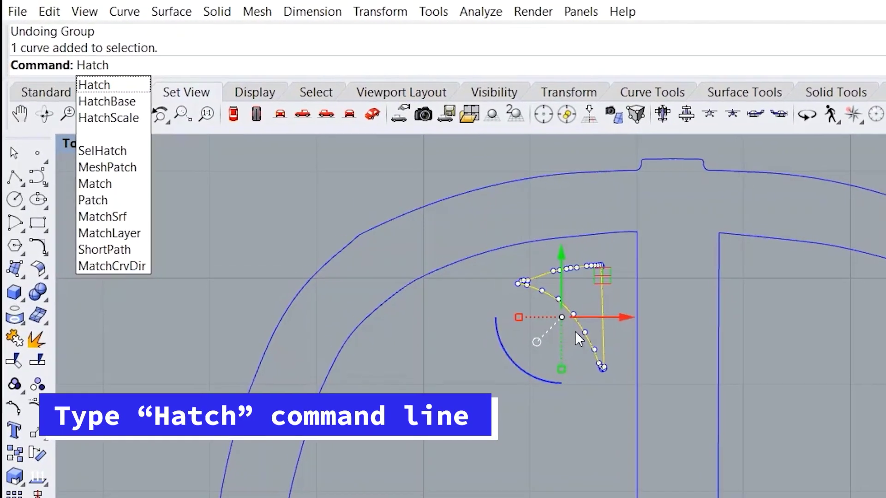
key(Return)
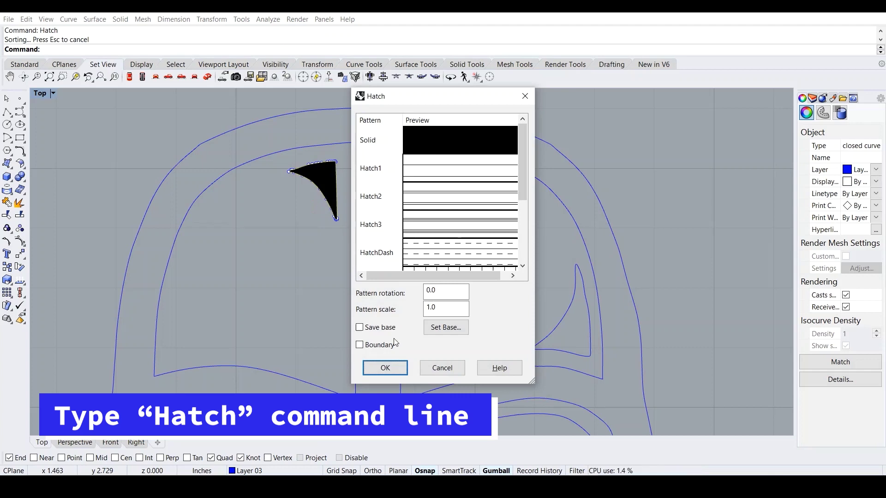
click(392, 368)
click(135, 206)
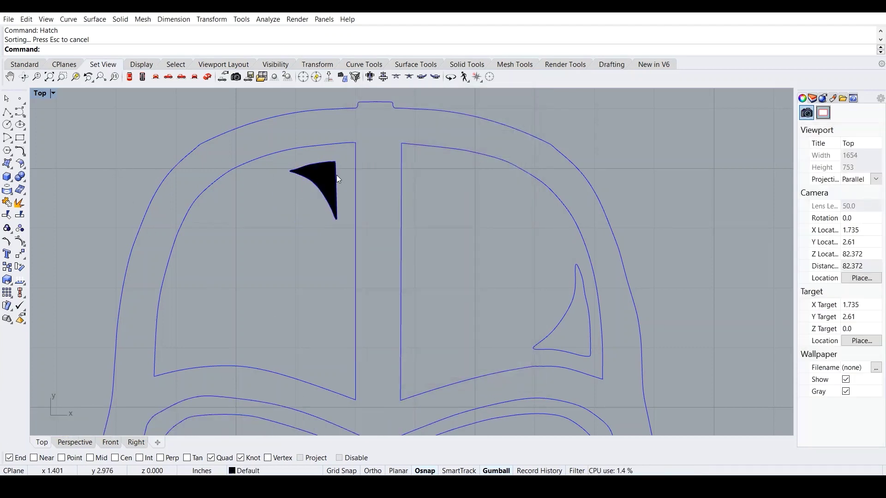
scroll(337, 175, up, 5)
scroll(338, 175, down, 8)
scroll(341, 175, down, 6)
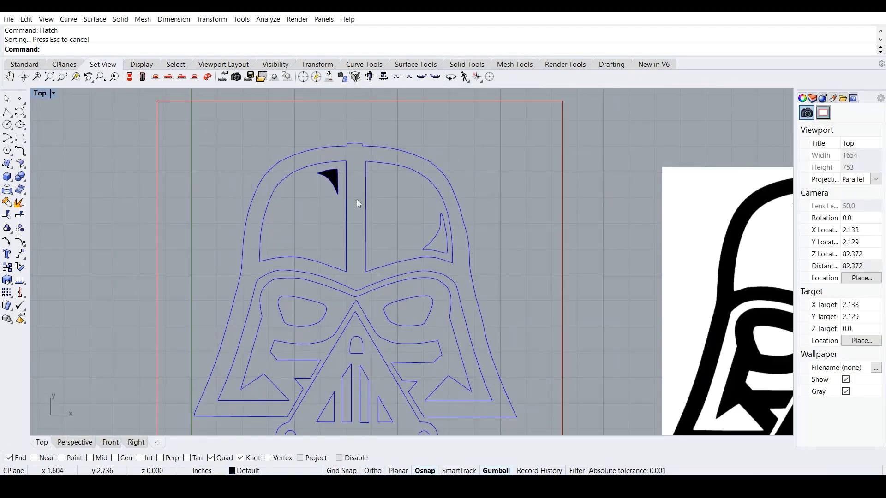
right_drag(364, 173, 363, 175)
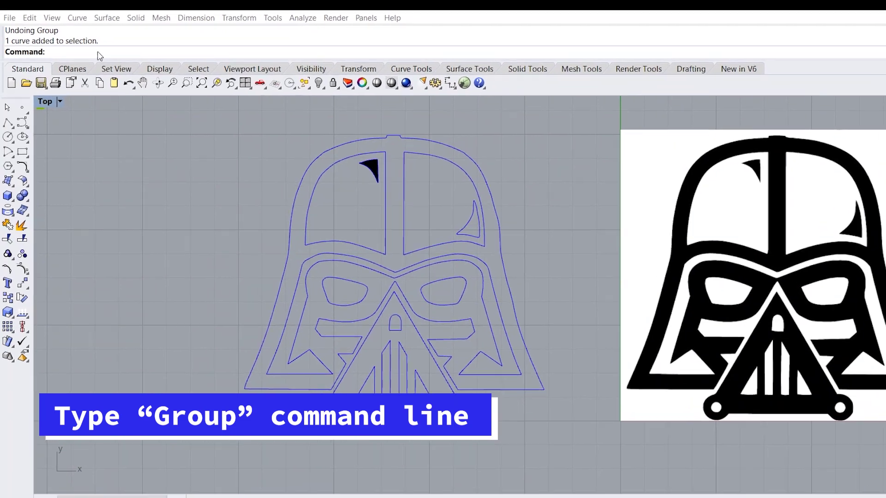
Step: Start a Group with the outer helmet outline, lower-right notch, right inner ring and eye-surround curves
text(Group)
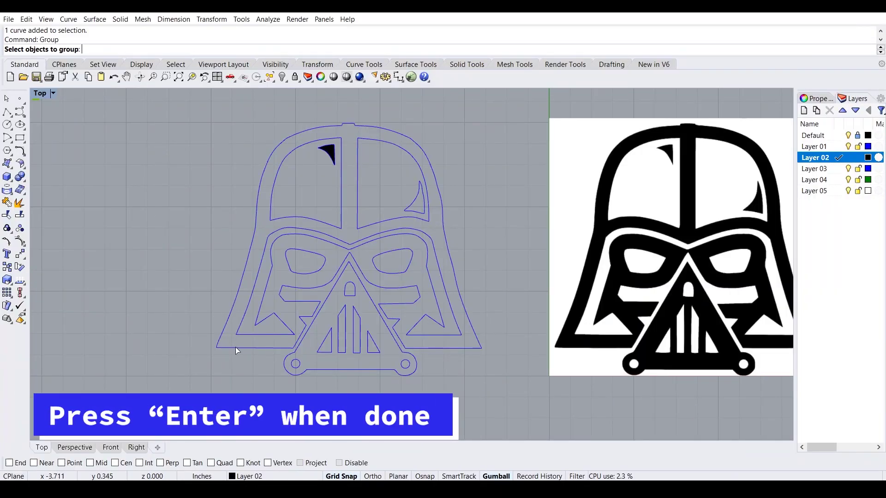
click(256, 204)
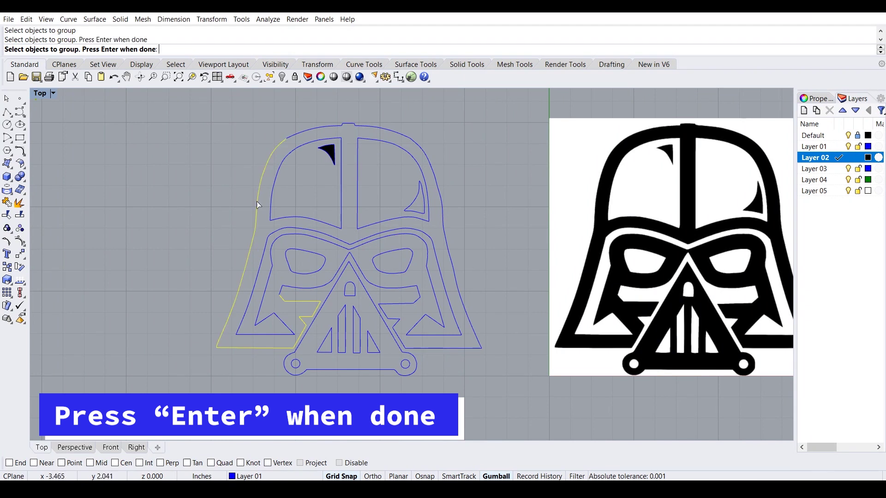
click(307, 134)
click(436, 185)
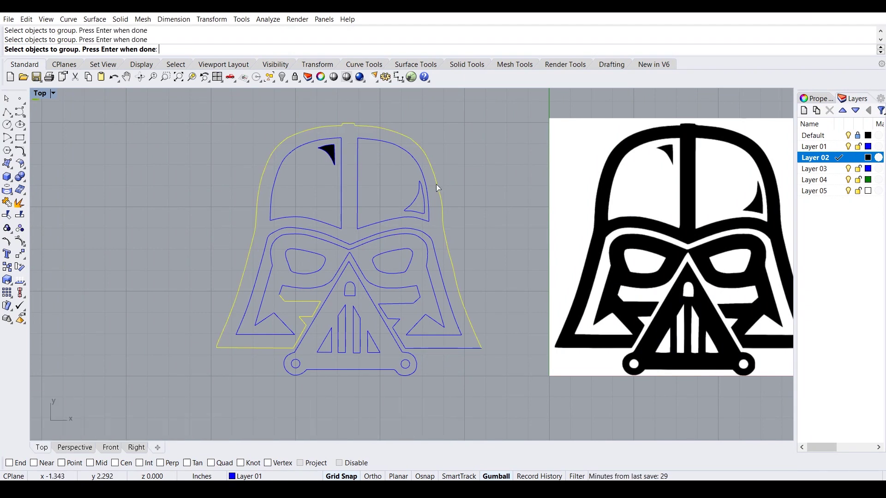
click(454, 348)
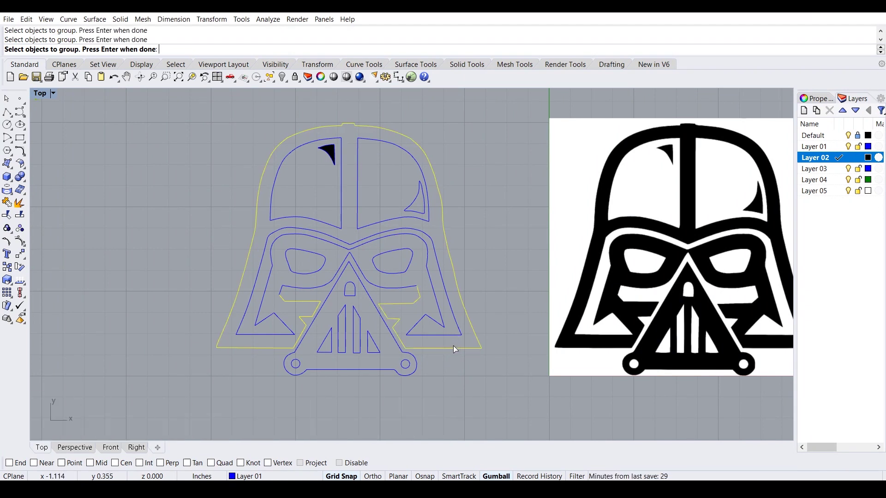
click(422, 320)
click(450, 301)
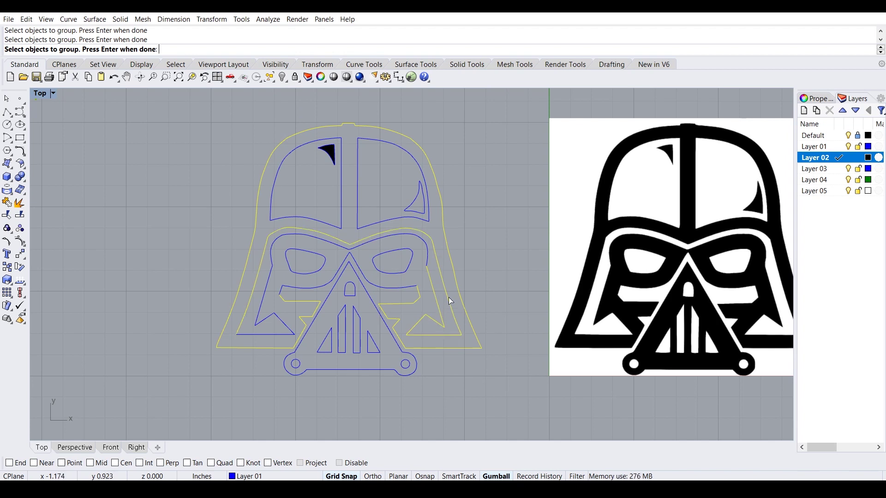
click(425, 245)
Step: Add the cheek, lower-left notch and slant, three dome curves and left eye, then finish the group
click(296, 303)
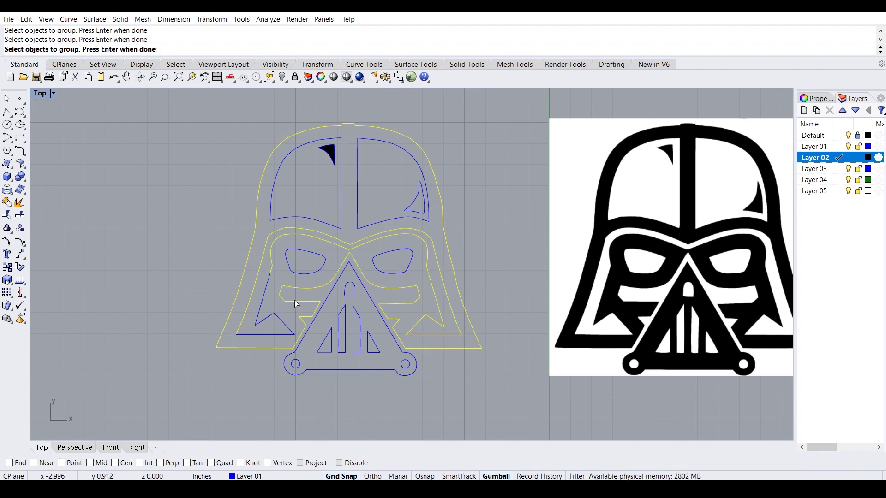
click(274, 315)
click(263, 304)
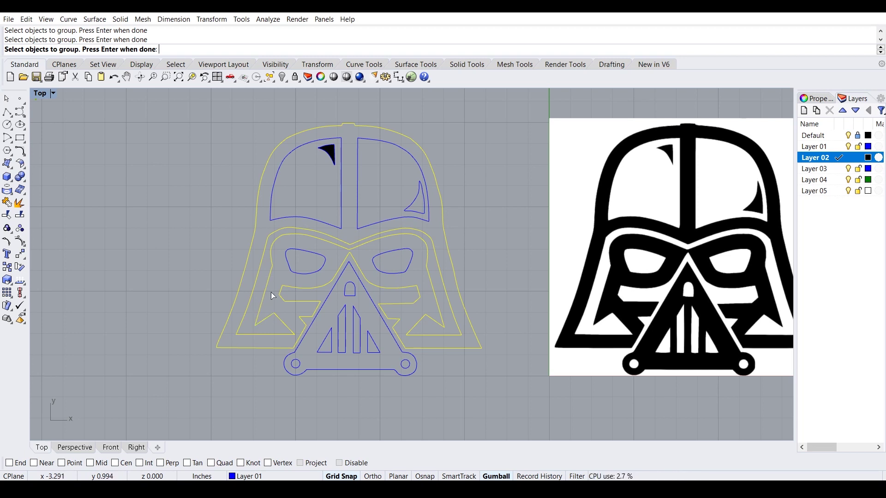
click(275, 170)
click(344, 173)
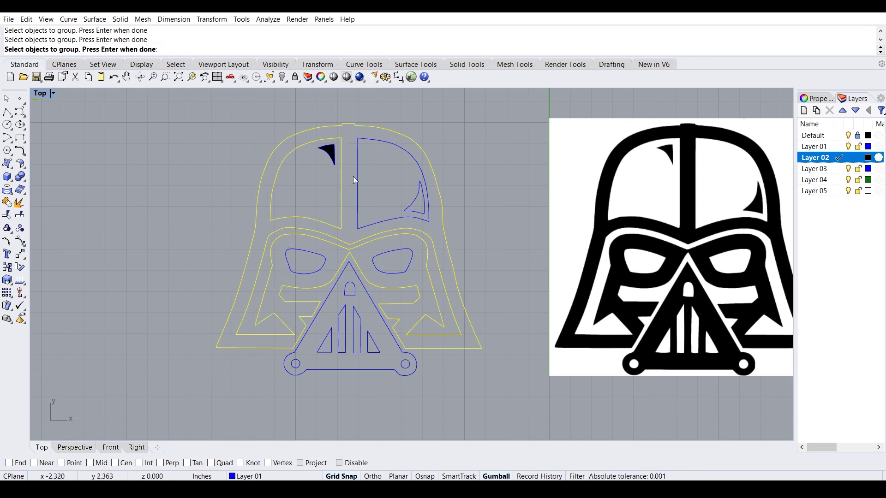
click(409, 159)
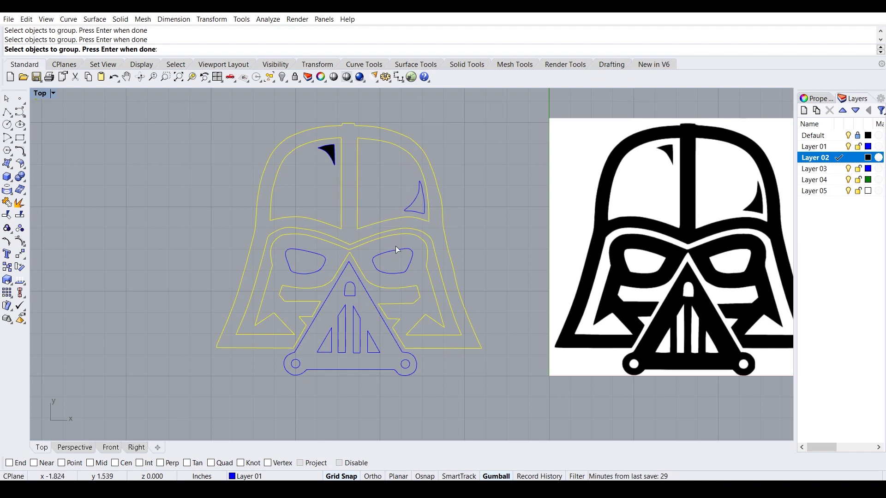
click(326, 256)
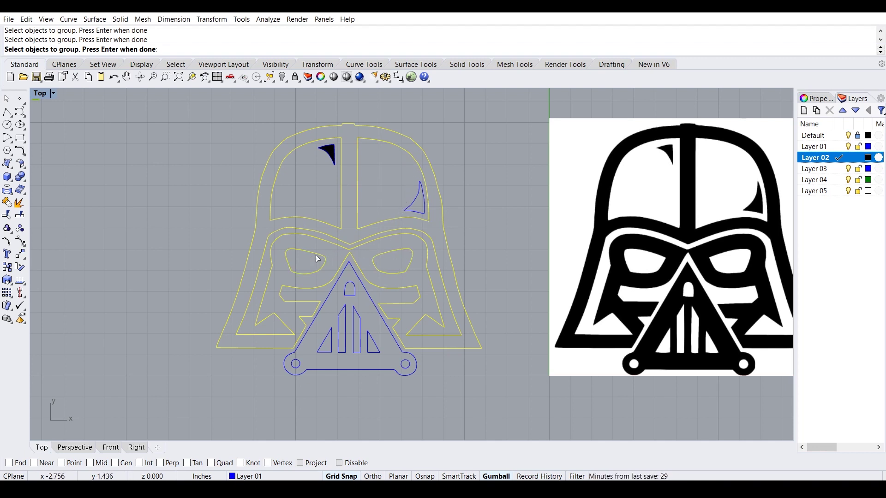
key(Return)
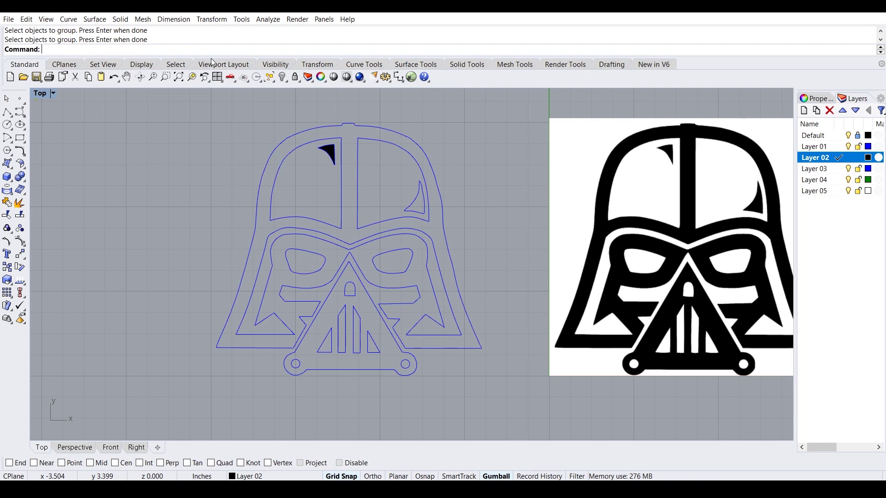
Step: Hatch the grouped helmet curves with a solid black fill
text(Hatch)
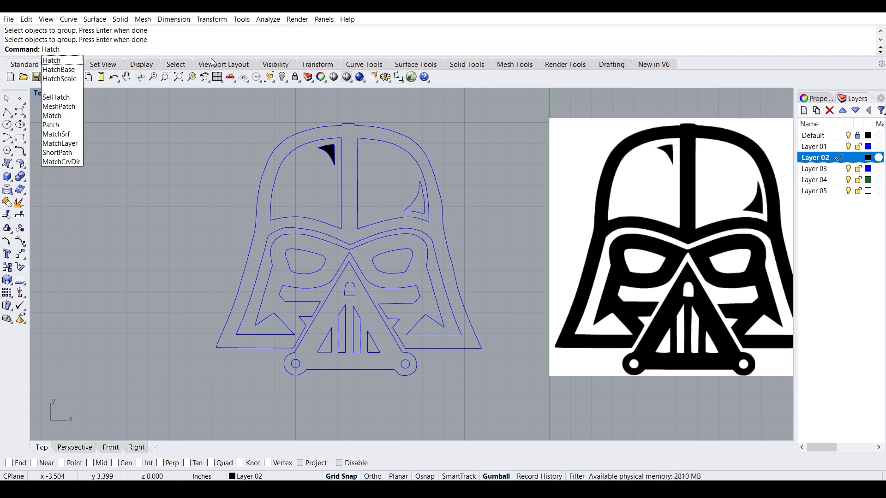
key(Return)
click(270, 148)
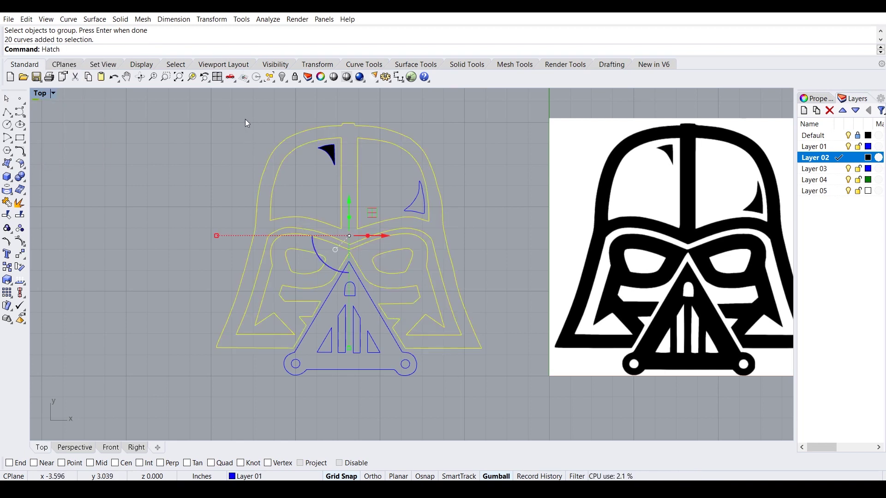
key(Return)
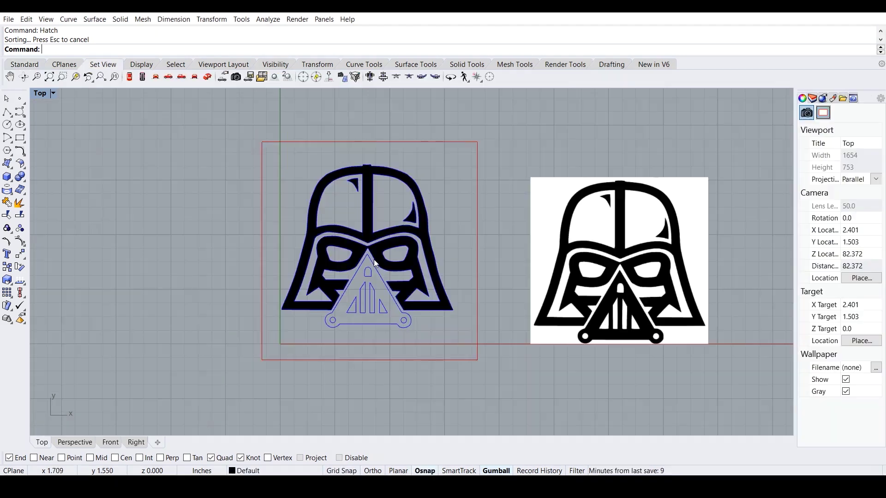
Step: Start grouping the mouth grille triangle with the lower bracket and its hole circle
click(372, 263)
scroll(410, 322, up, 5)
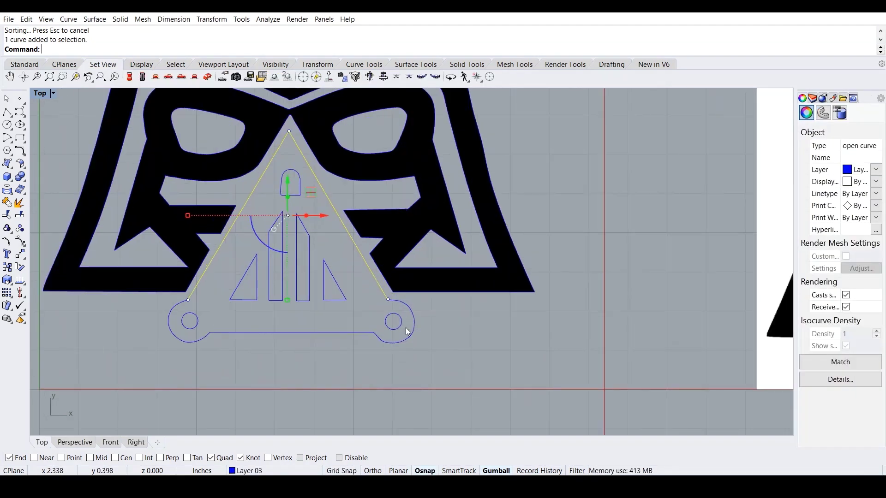
text(group)
key(Return)
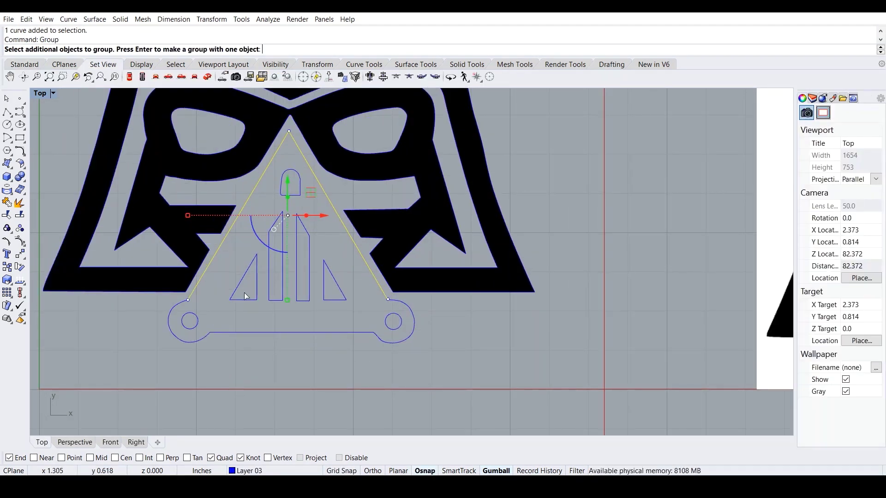
click(357, 333)
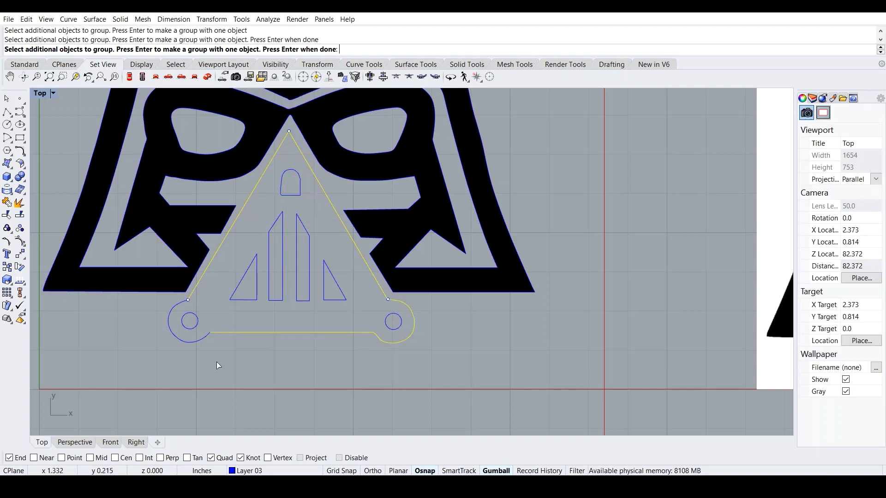
click(195, 338)
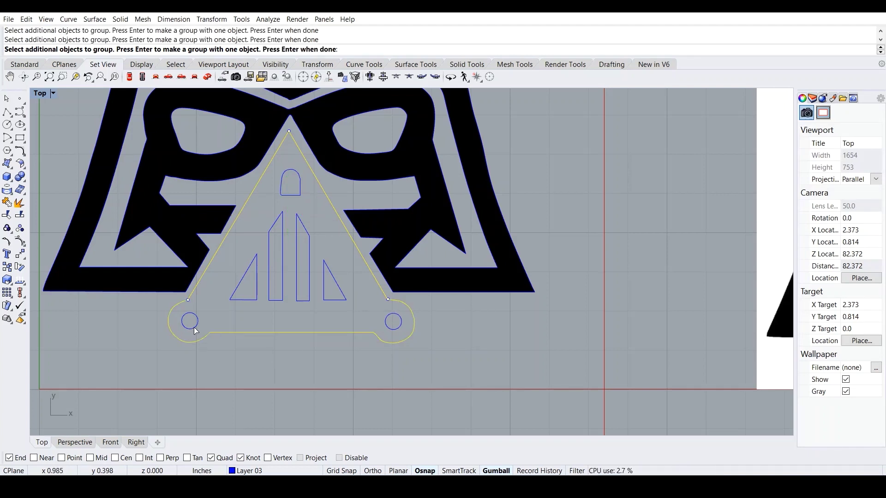
Step: Add the grille triangles, tall bar and top arch to the group, then pick it for hatching
scroll(370, 328, down, 3)
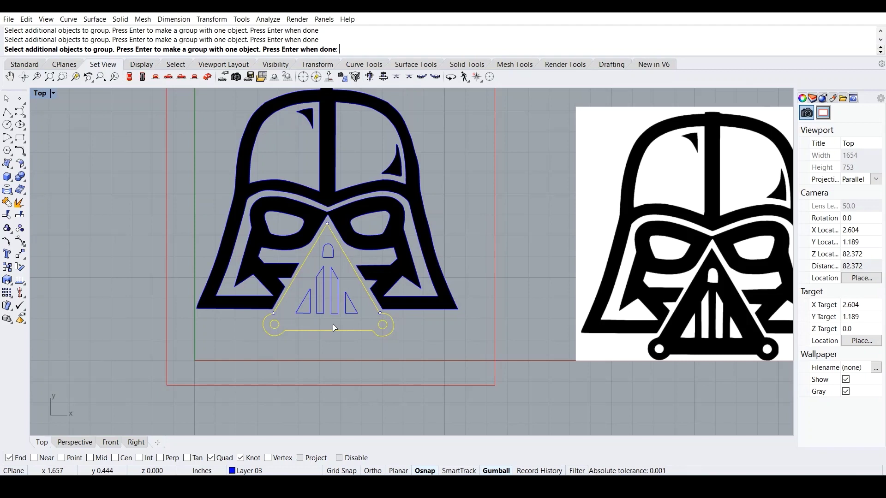
click(348, 303)
click(332, 305)
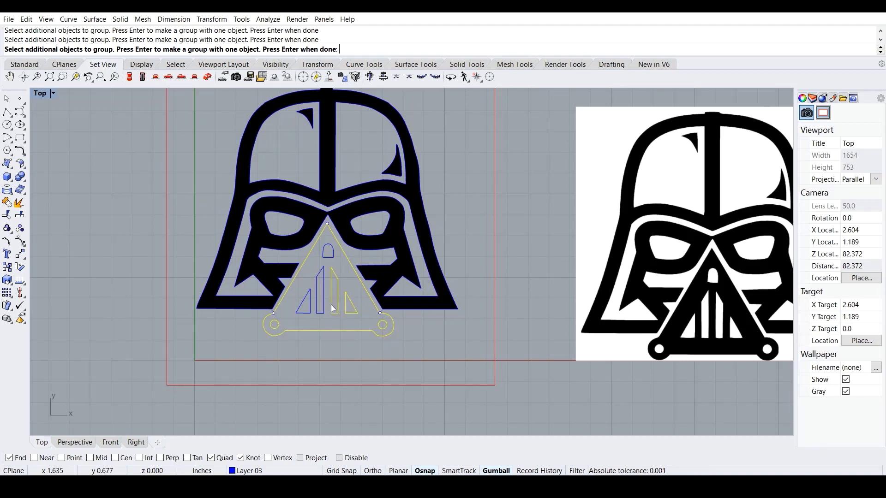
click(301, 309)
click(332, 253)
key(Return)
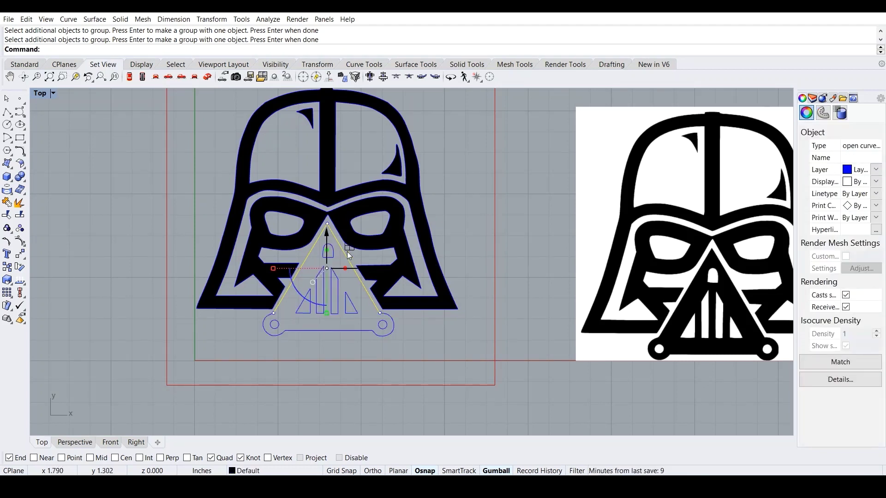
click(281, 345)
click(295, 330)
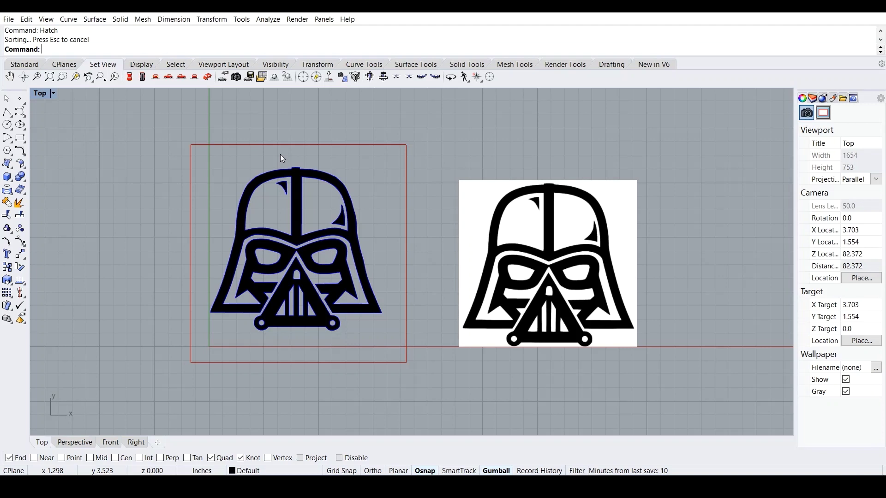
Step: Start a circle and confirm Layer 01's red colour
click(7, 124)
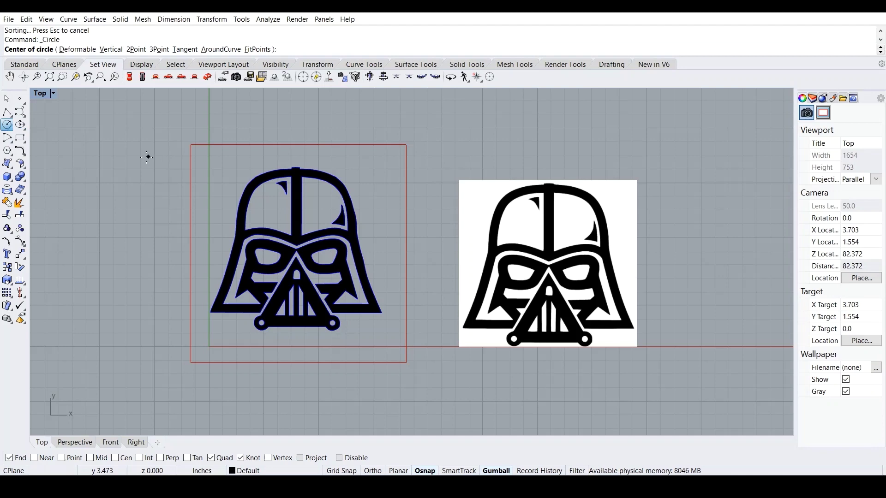
click(238, 470)
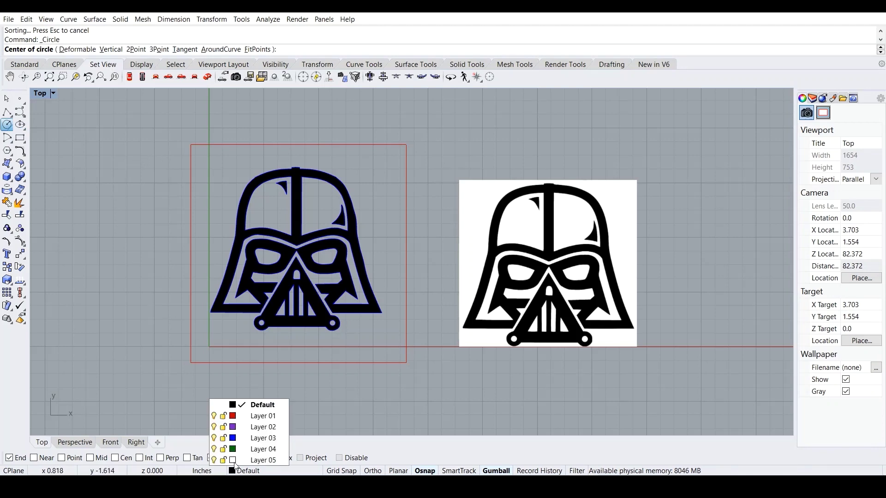
click(233, 415)
click(512, 348)
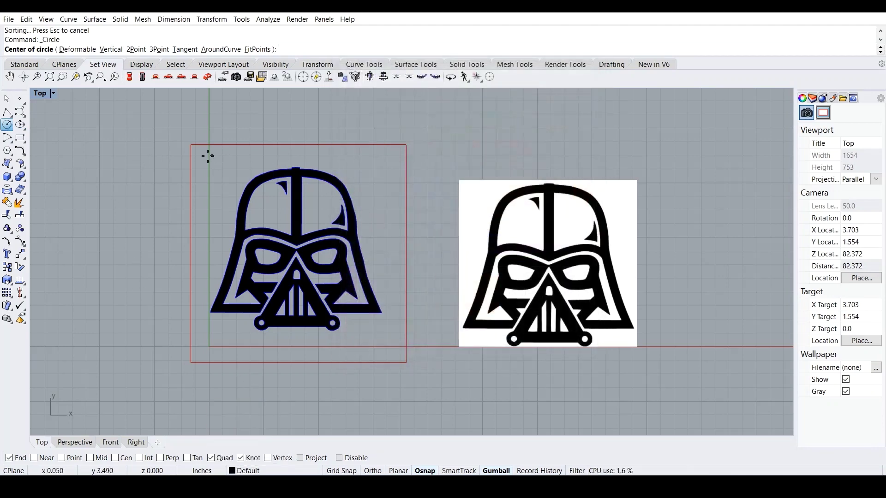
Step: On current Layer 01, draw a small circle near the rectangle's top-left corner and move it up
scroll(204, 156, up, 3)
click(244, 471)
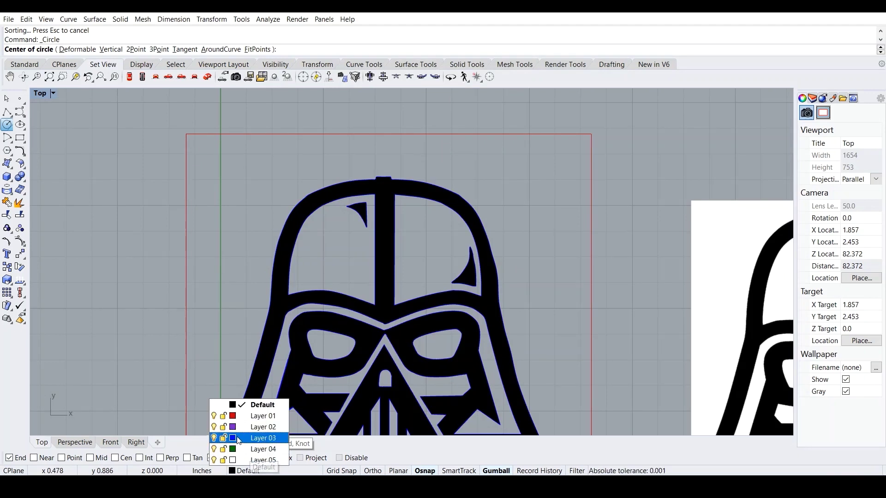
click(251, 415)
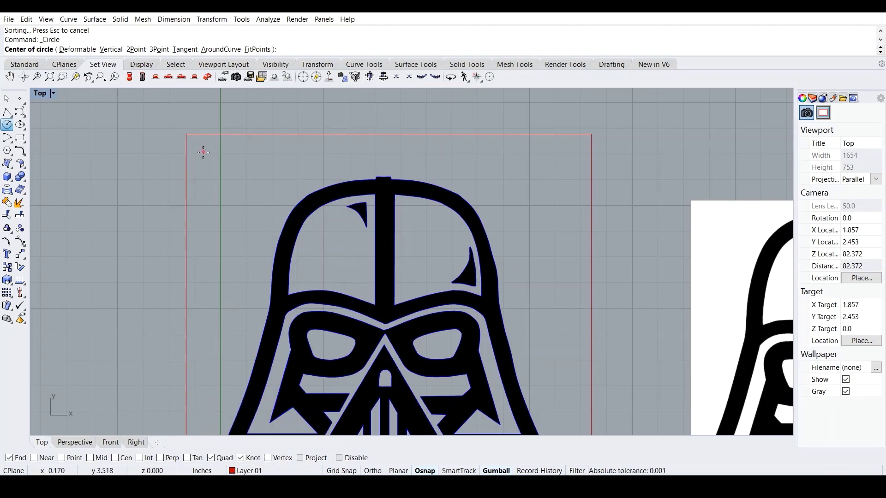
scroll(203, 152, up, 10)
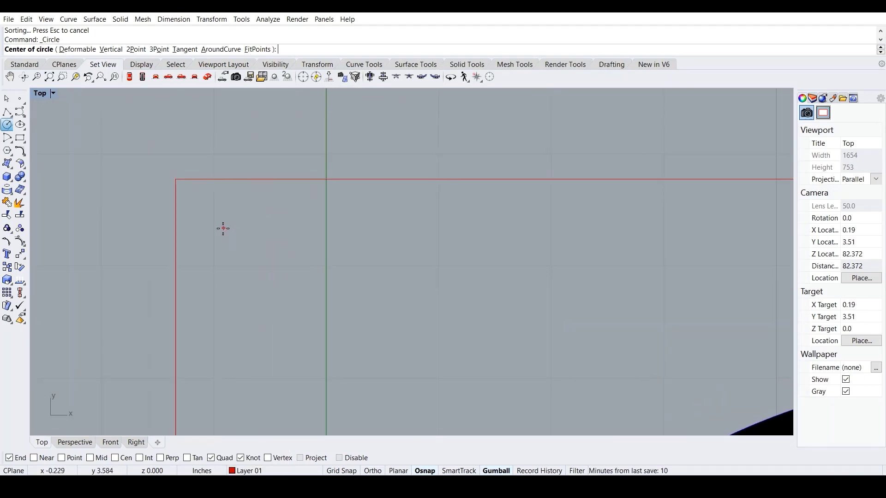
click(221, 243)
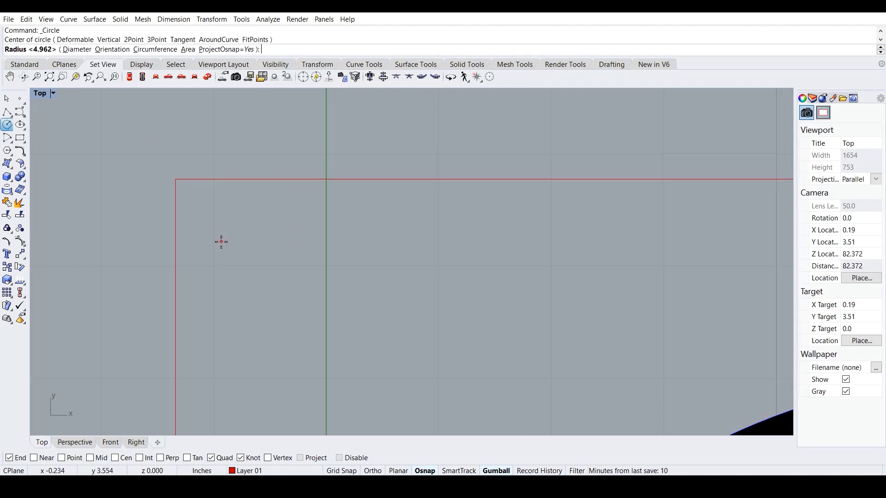
click(257, 214)
click(248, 206)
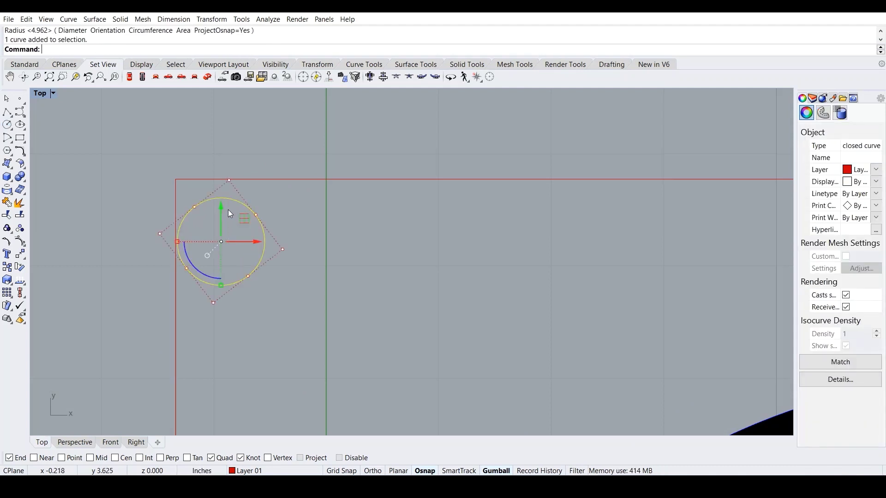
drag(222, 203, 222, 190)
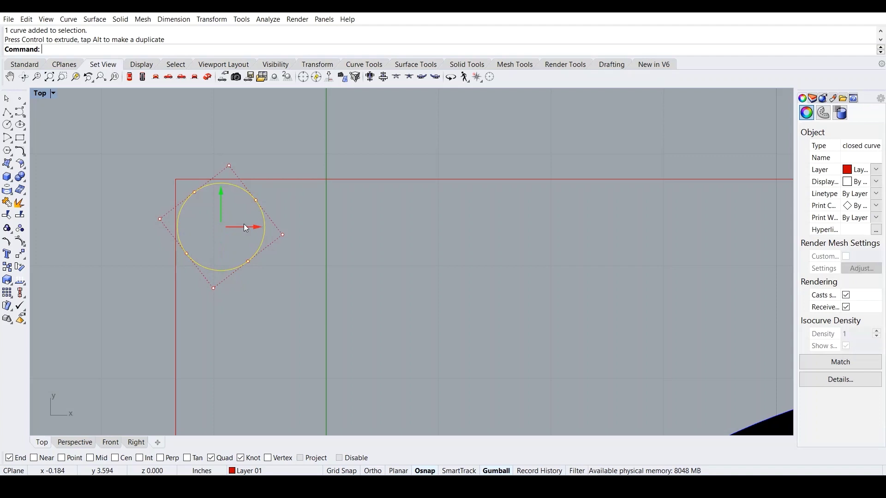
Step: Draw a new rectangle from above-left to below-right of the helmet
click(242, 224)
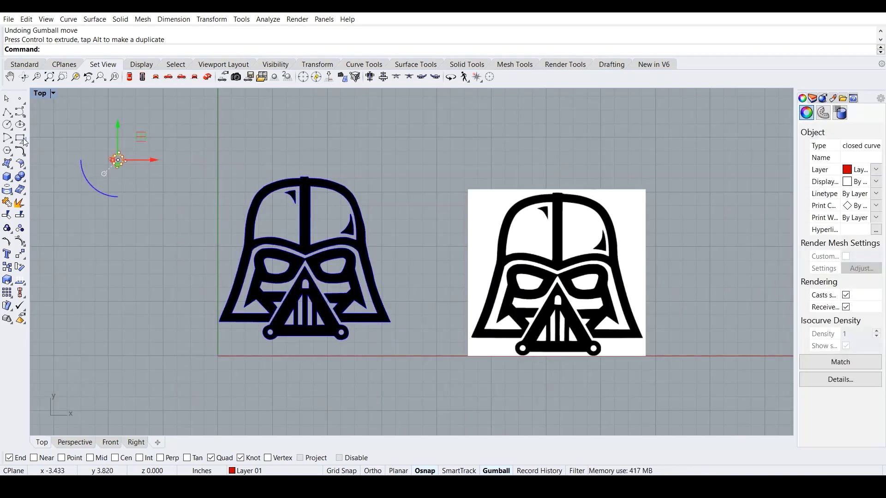
click(20, 138)
click(187, 153)
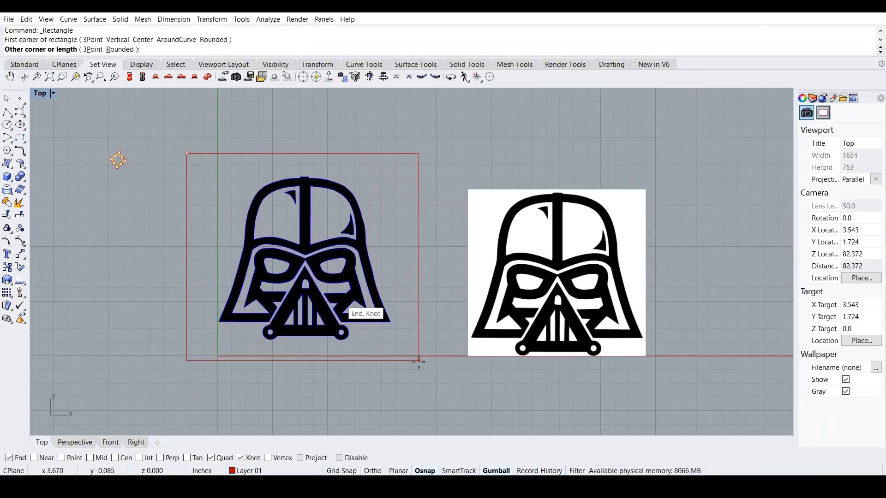
click(418, 361)
Step: Narrow and shorten the rectangle with the gumball so it fits the helmet snugly
click(188, 260)
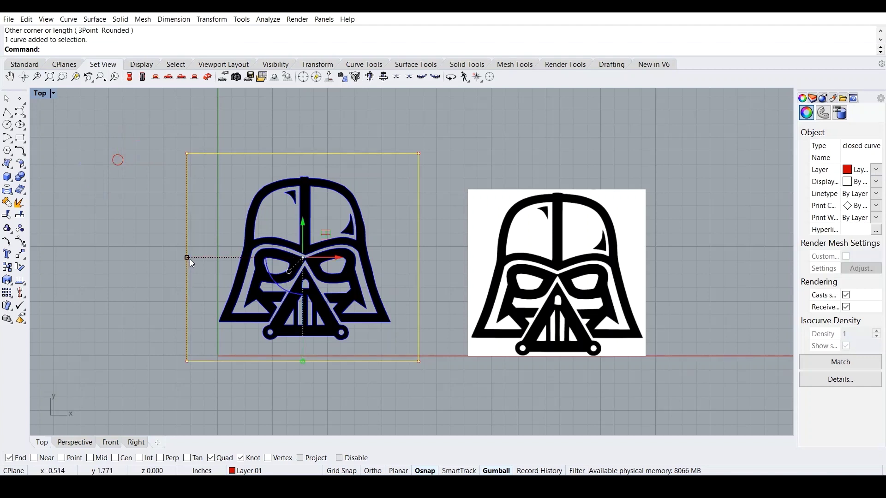
drag(189, 258, 212, 258)
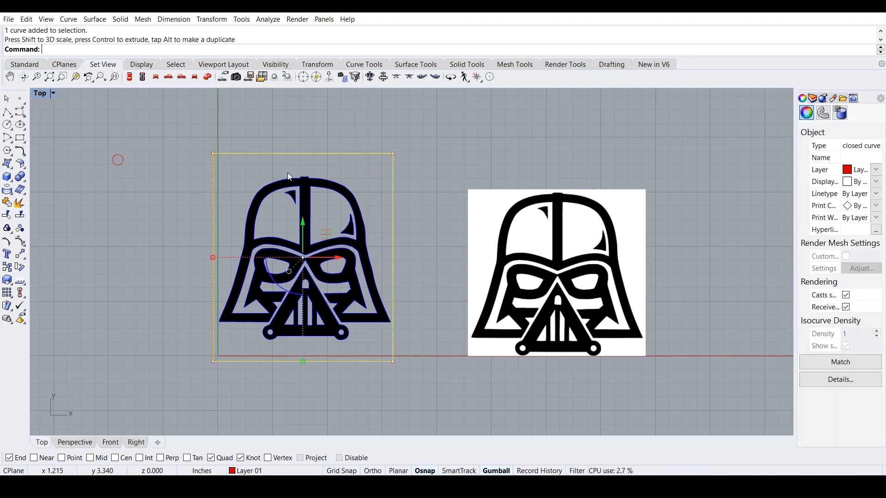
drag(300, 362, 302, 343)
key(Escape)
scroll(279, 273, up, 3)
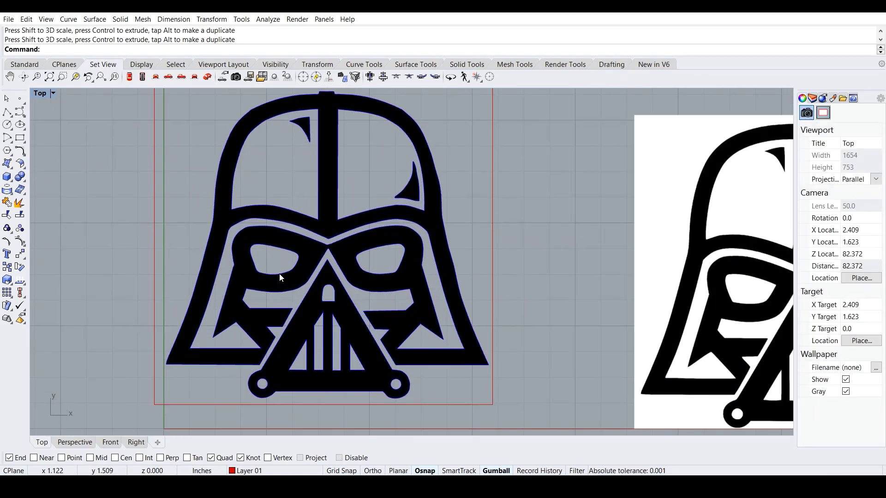
scroll(201, 218, down, 2)
Step: Move the red keychain circle right, over to the rectangle's top-left corner
click(51, 118)
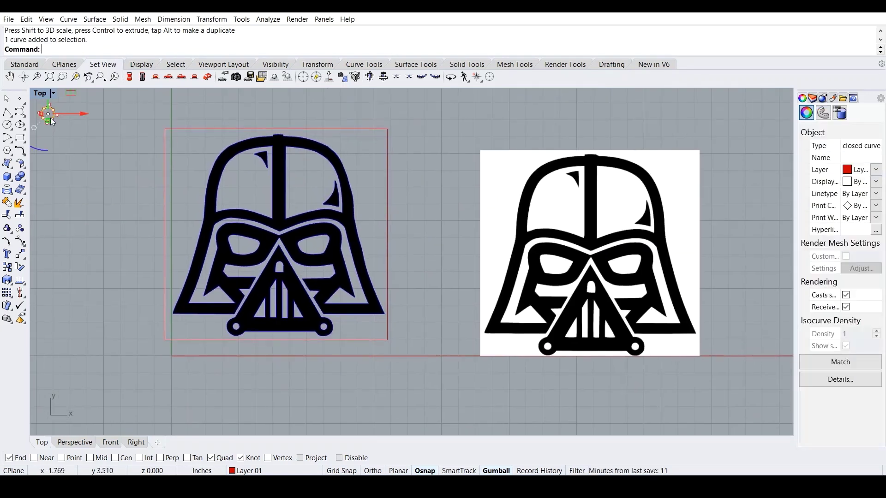
drag(83, 119, 208, 127)
drag(177, 95, 168, 118)
key(Escape)
Step: Nudge the circle up and left so it sits just inside the rectangle's top and left edges
scroll(165, 130, up, 6)
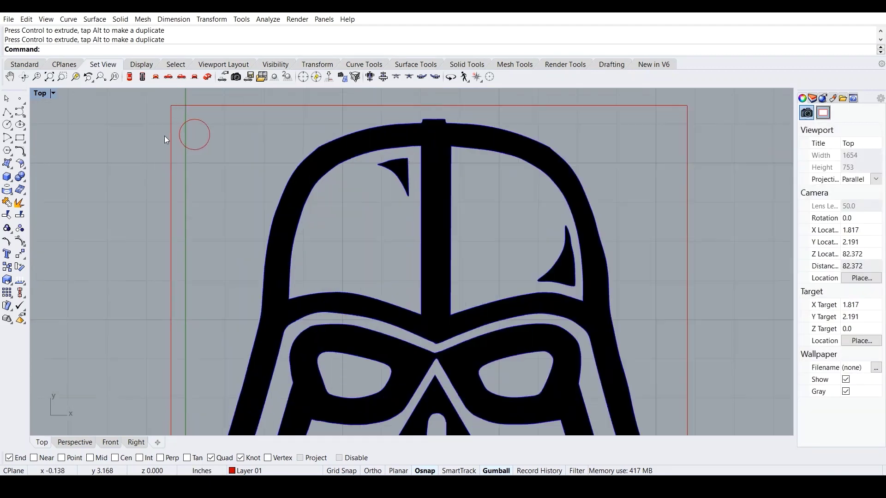
click(204, 160)
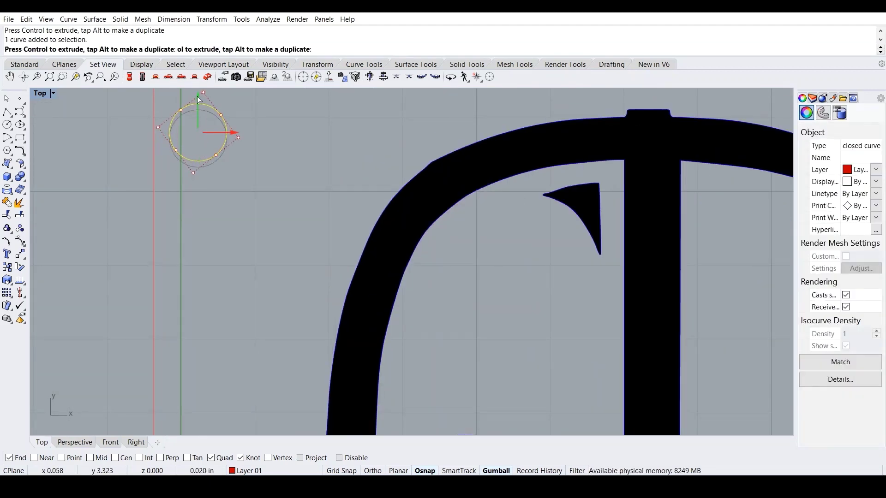
right_drag(204, 118, 203, 166)
drag(194, 161, 191, 151)
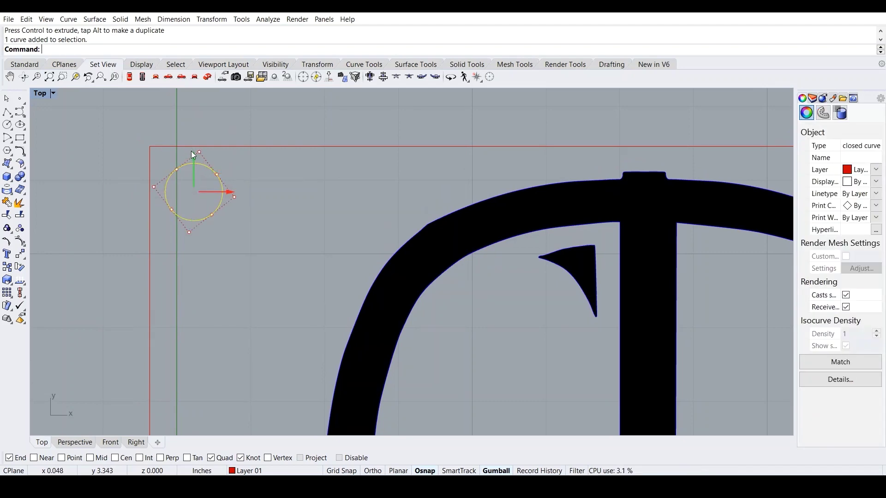
key(Escape)
click(220, 175)
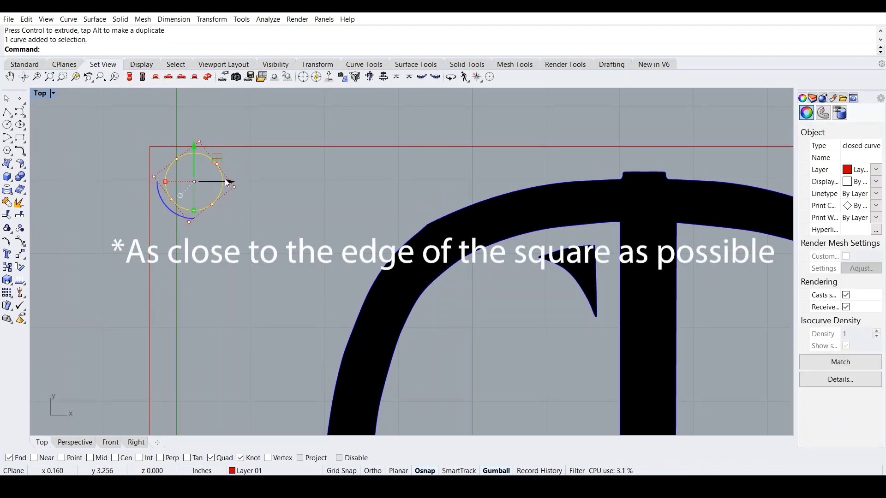
drag(226, 178, 217, 181)
click(102, 131)
Step: Zoom out to show the whole helmet and select the reference image
scroll(135, 112, down, 8)
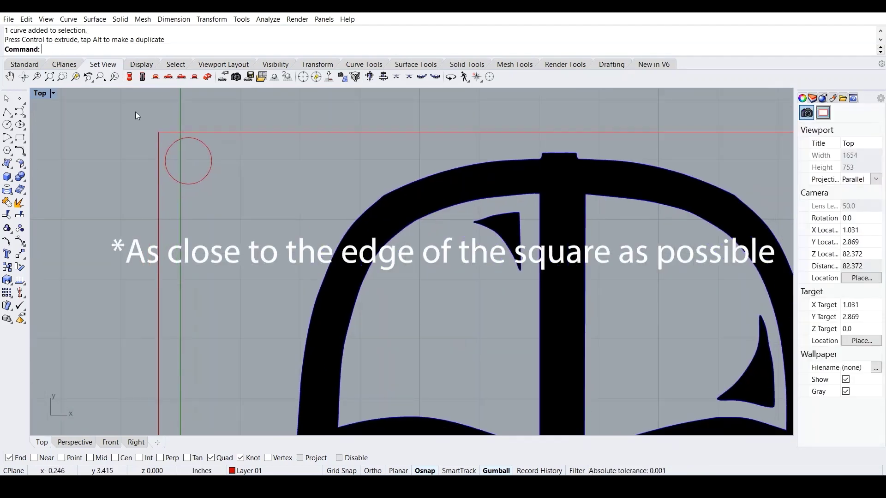
right_drag(137, 111, 228, 141)
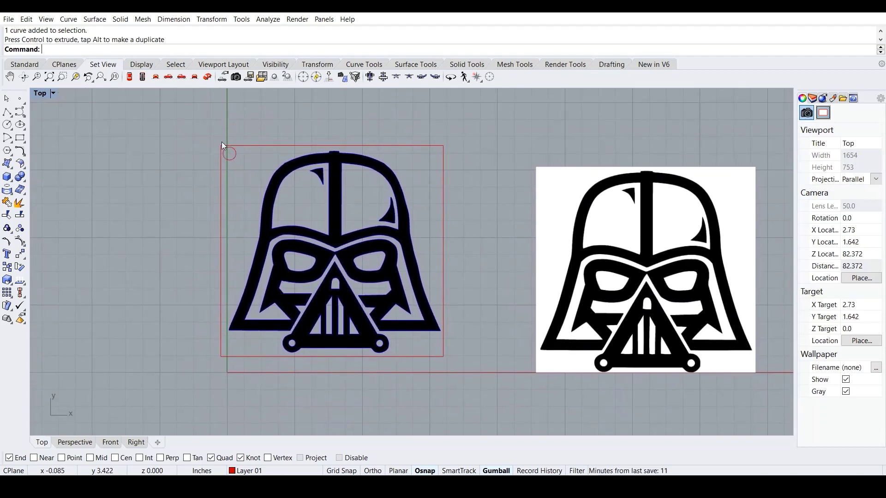
scroll(221, 185, down, 2)
click(600, 248)
drag(606, 249, 355, 250)
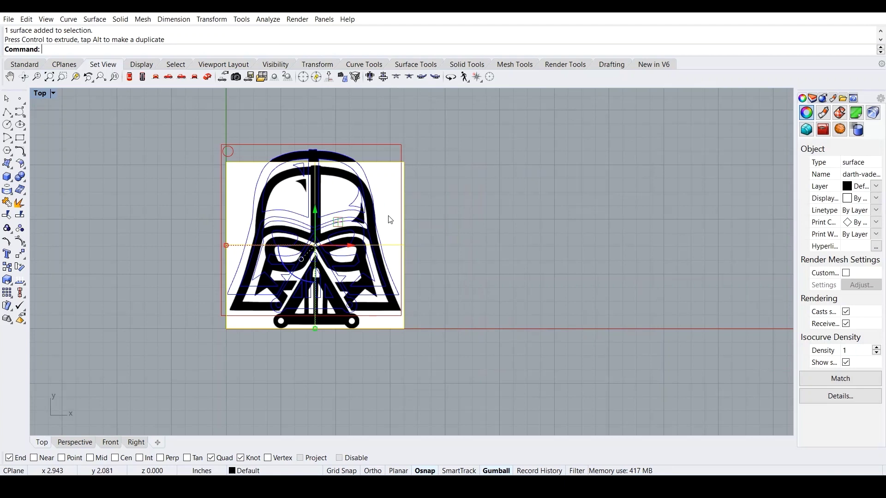
drag(352, 245, 650, 247)
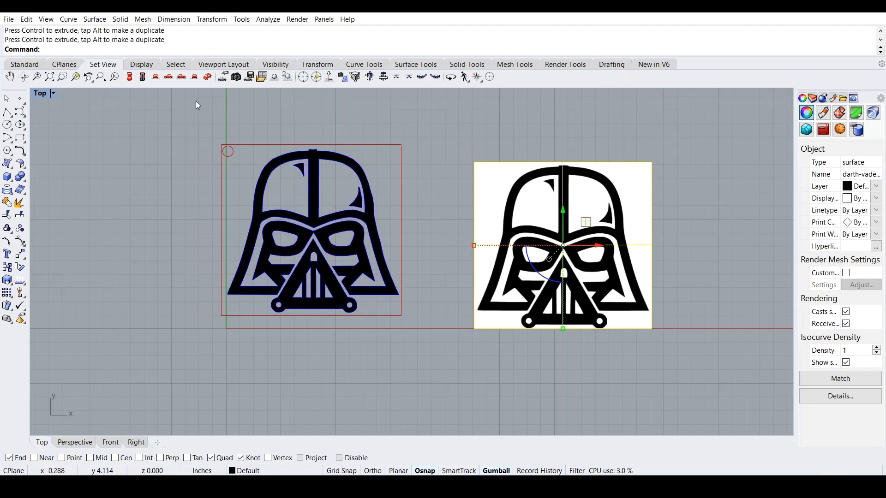
mouse_move(150, 97)
mouse_down()
mouse_move(443, 253)
mouse_move(738, 384)
mouse_up()
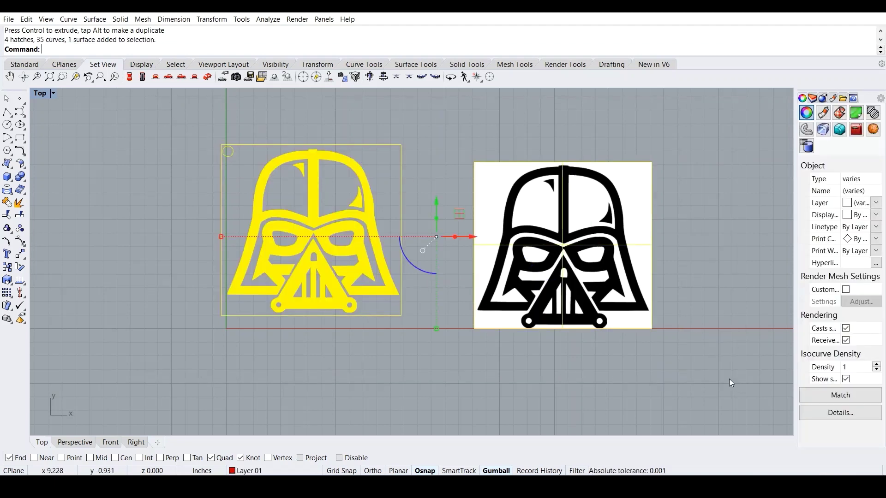
click(429, 141)
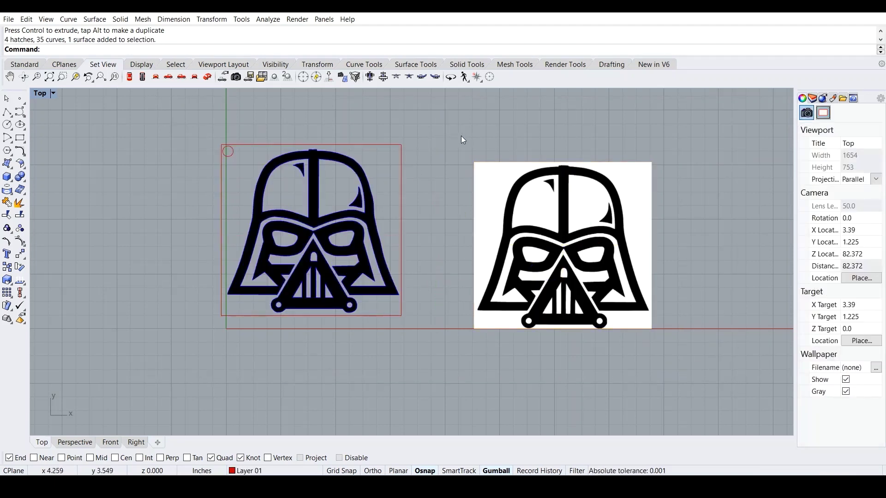